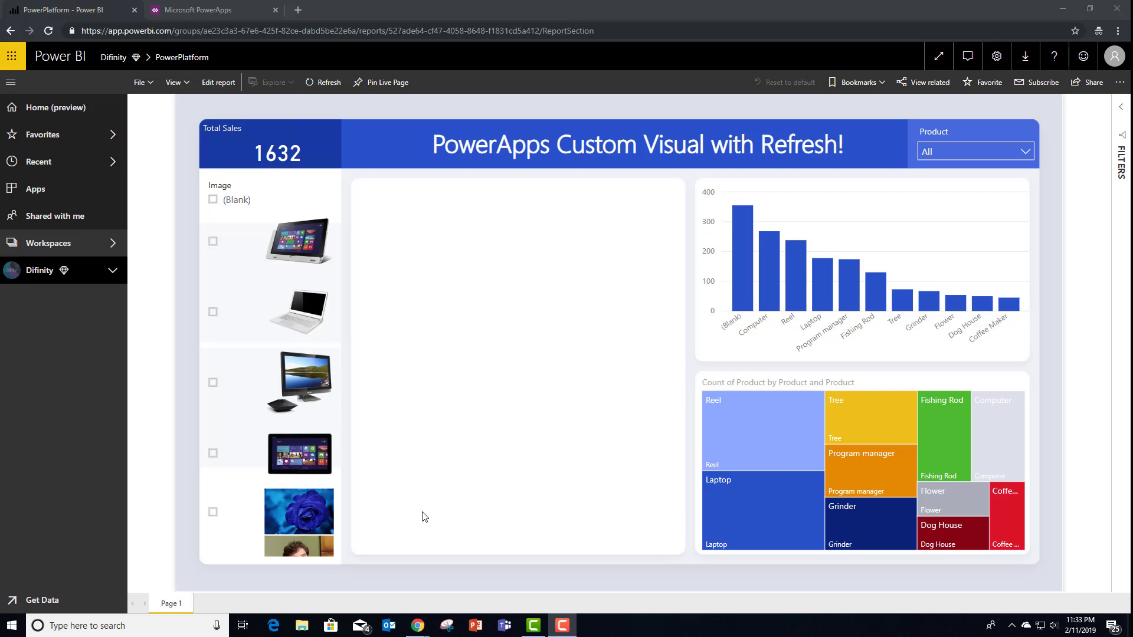
In edit mode, import the PowerAppsVisual.pbiviz custom visual from file into the Visualizations pane.
click(216, 84)
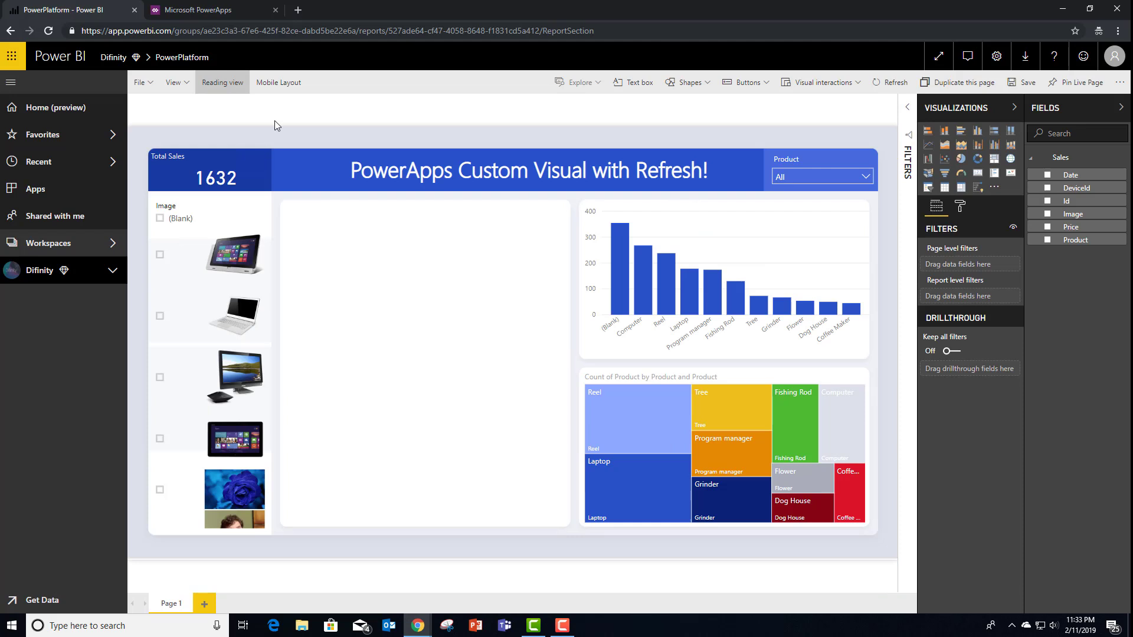
click(996, 189)
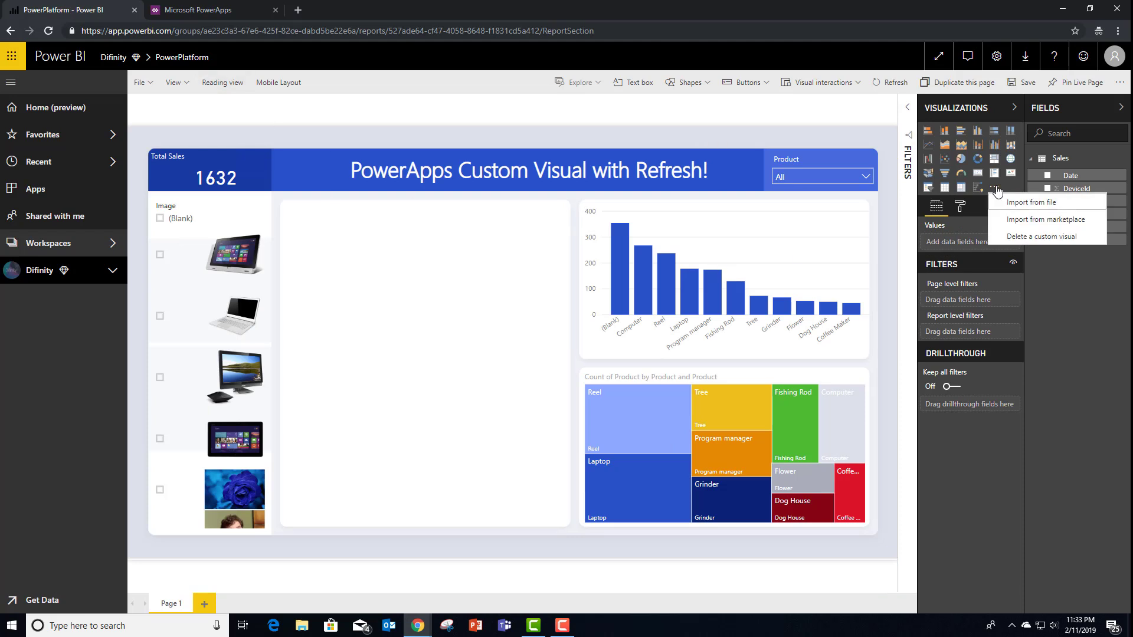
click(1010, 200)
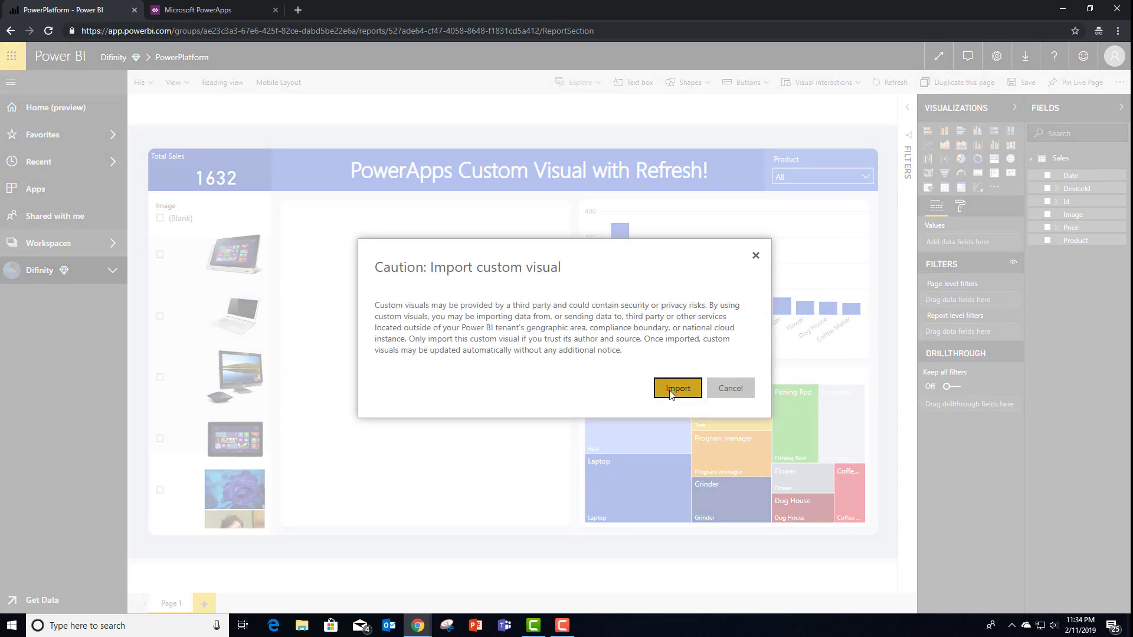
click(678, 388)
click(133, 95)
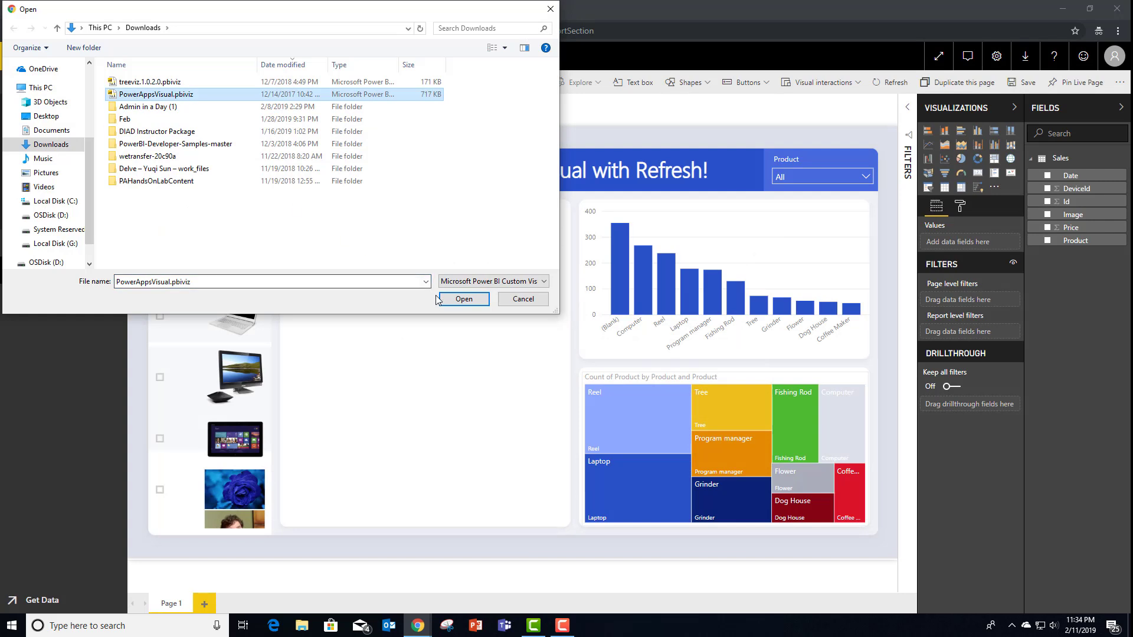
click(464, 299)
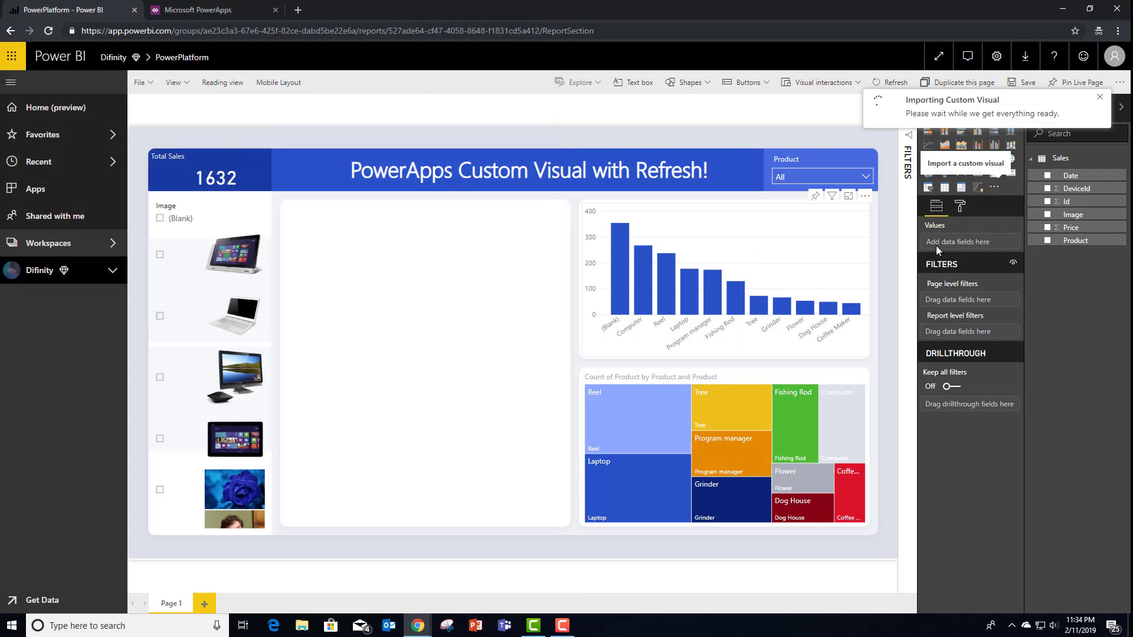
Add a PowerApps visual to the report and drag Date, Id and Price into its data.
click(994, 189)
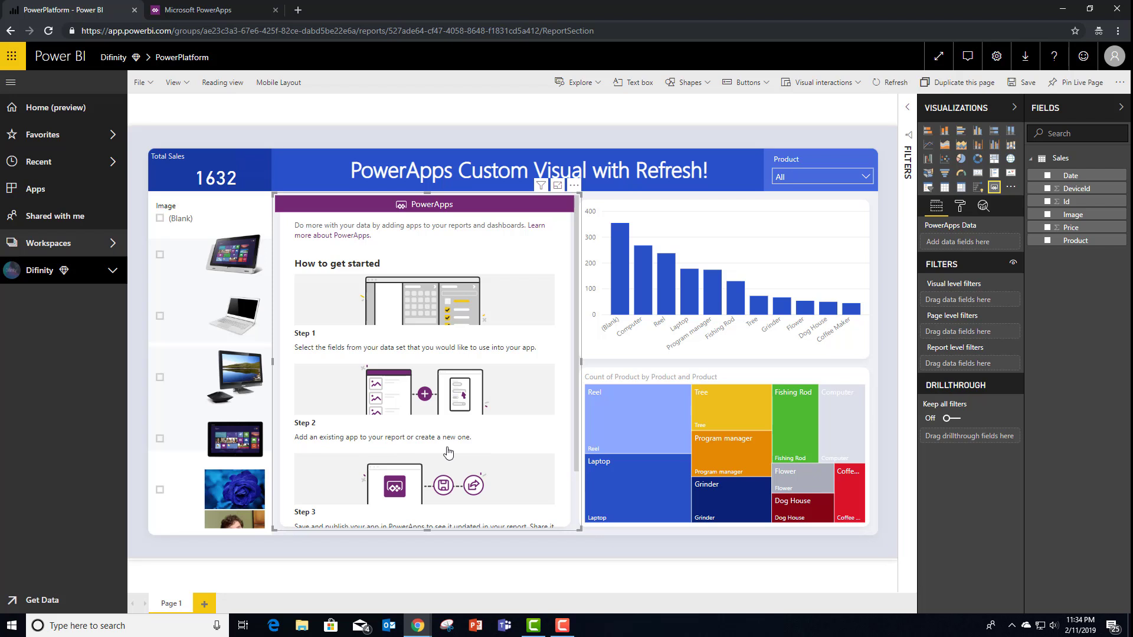
scroll(449, 452, down, 2)
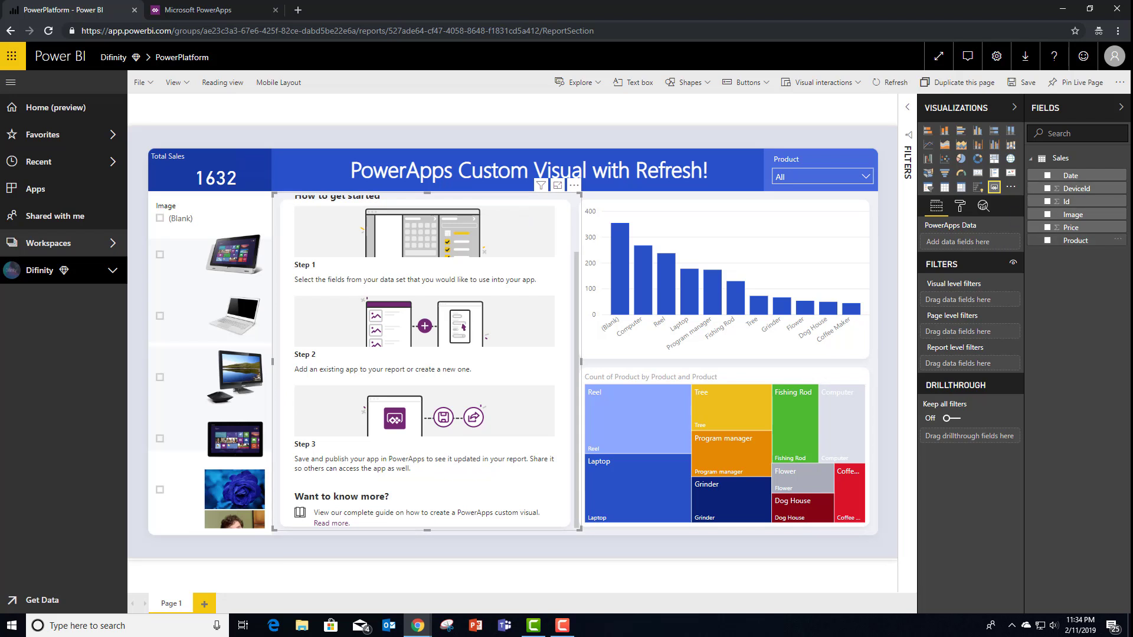
drag(1071, 175, 968, 242)
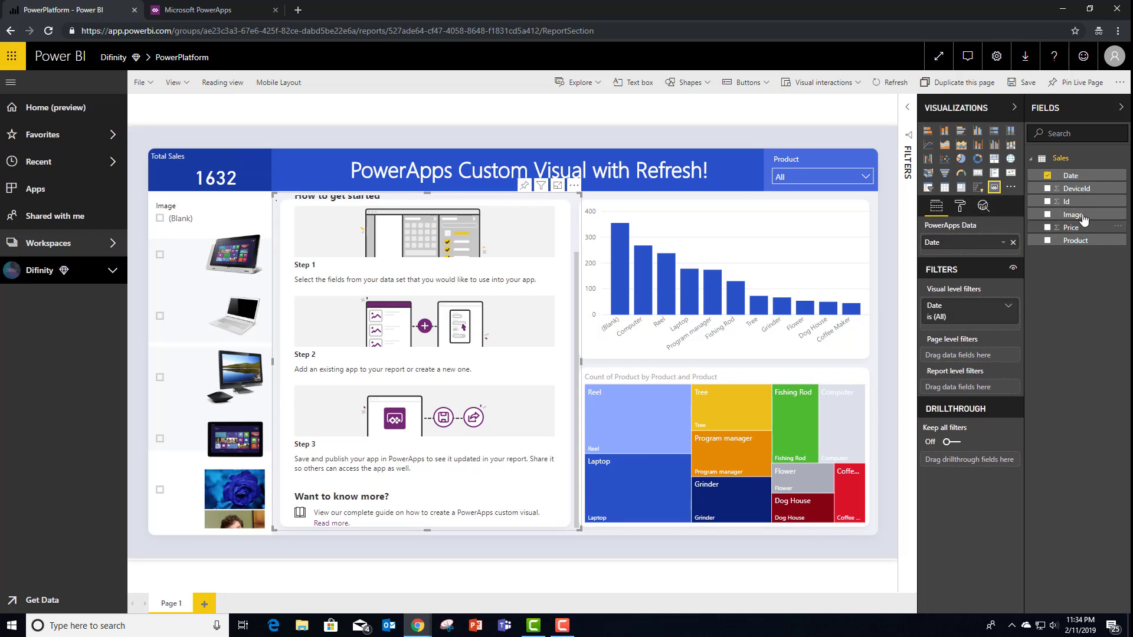
drag(1066, 201, 971, 256)
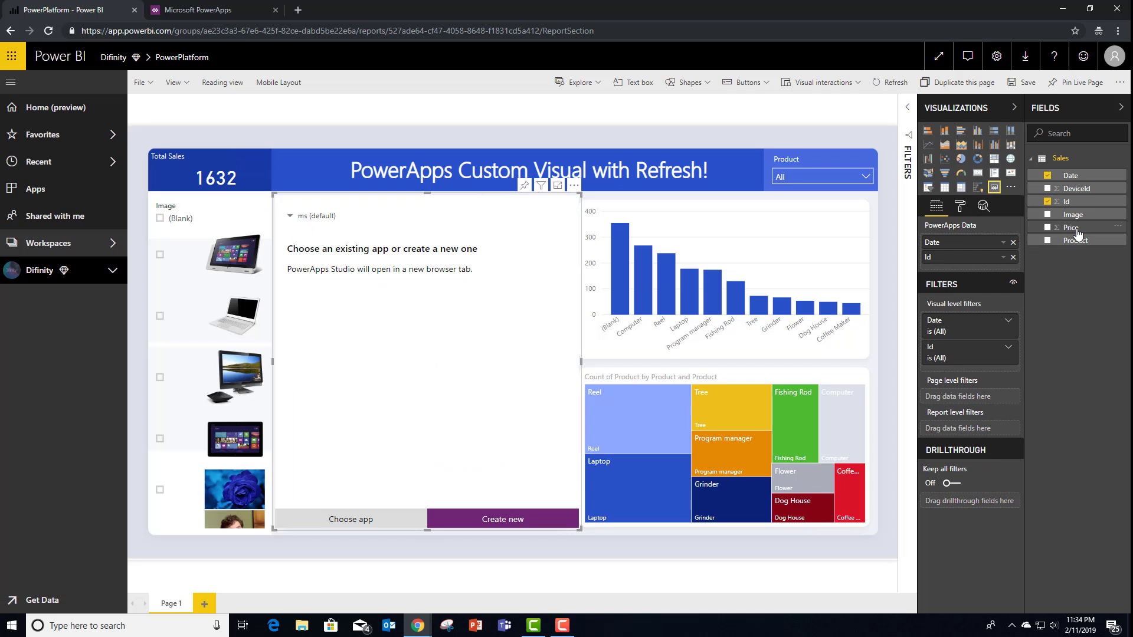
drag(1078, 233, 990, 278)
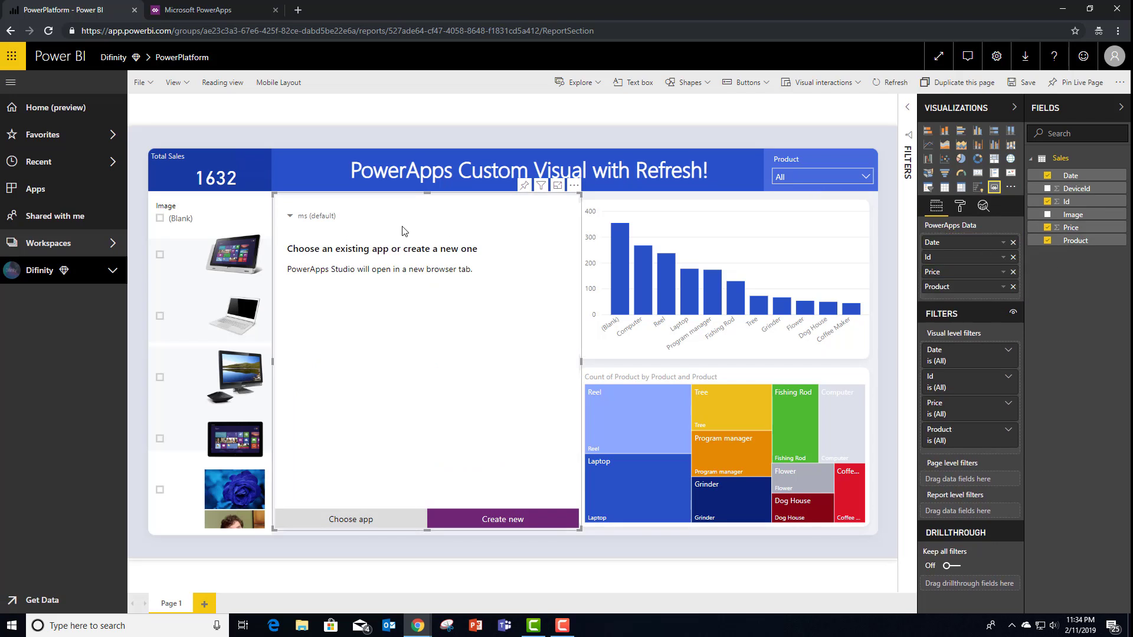
Select the ChampionsOnboarding environment and create a new app.
click(305, 221)
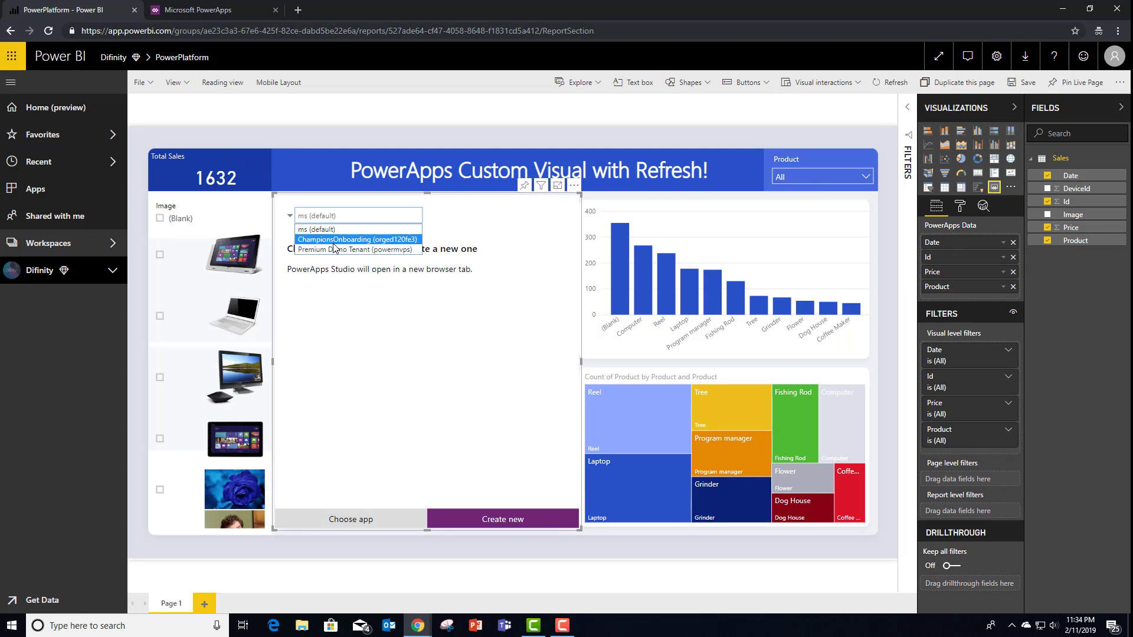
click(331, 235)
click(492, 514)
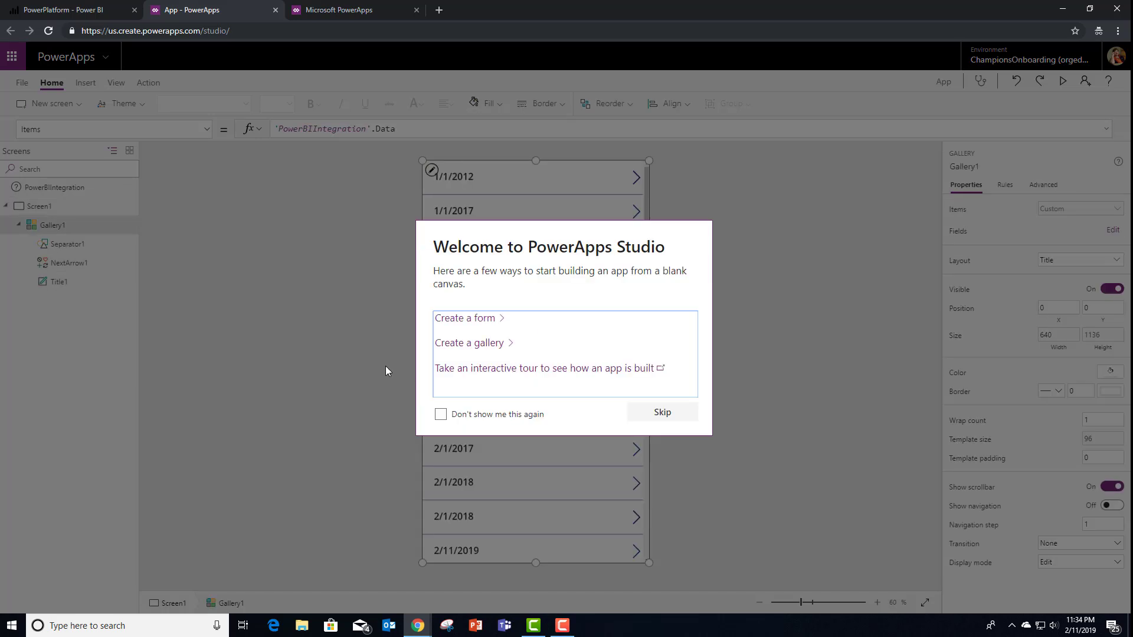
Start with a new form, delete Gallery1, and move and stretch Form1 to fill the lower screen.
click(466, 321)
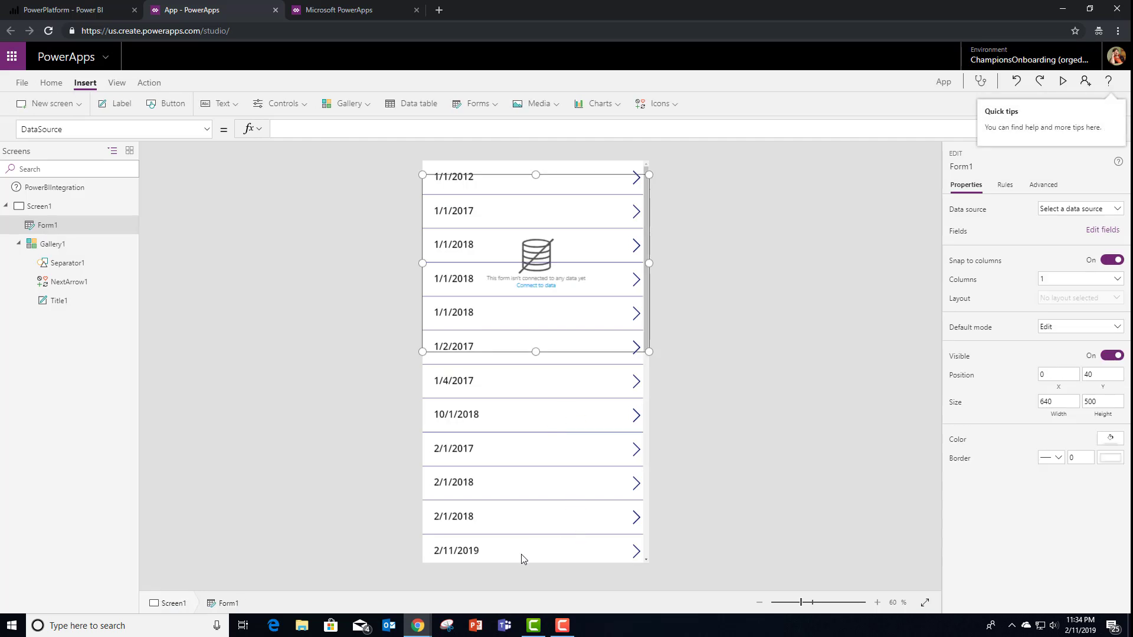
key(Delete)
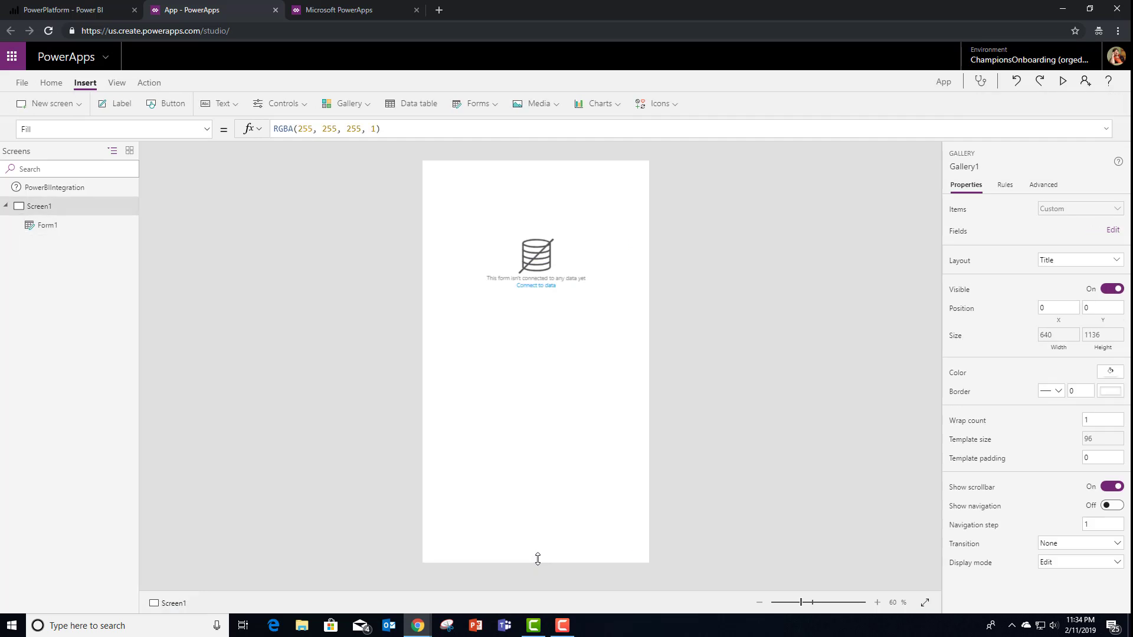
click(541, 222)
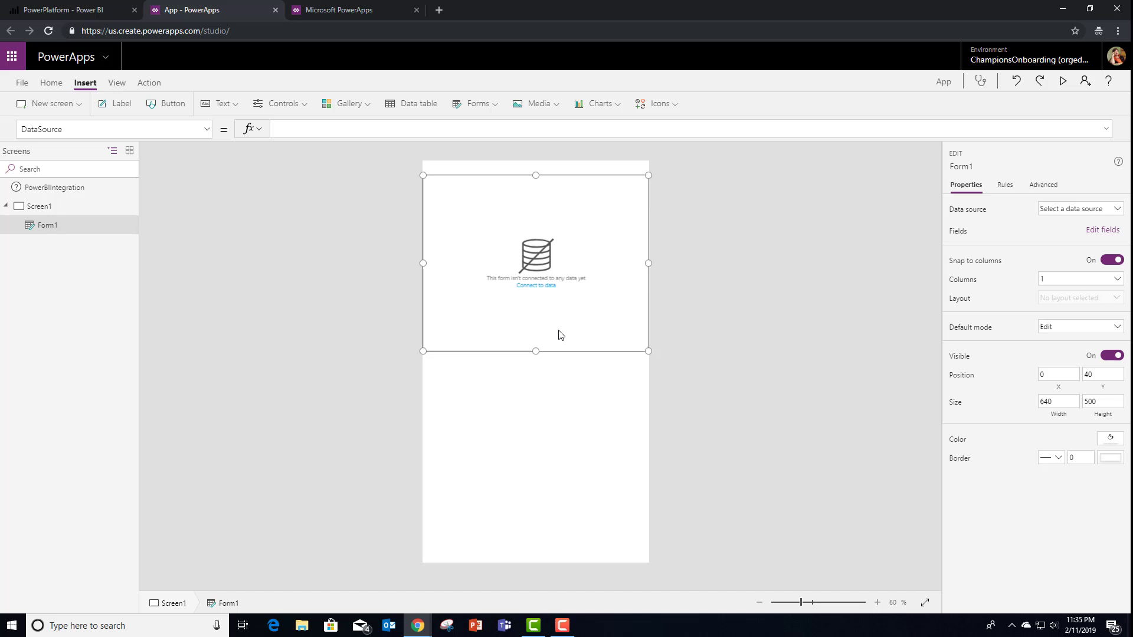
drag(589, 352, 583, 529)
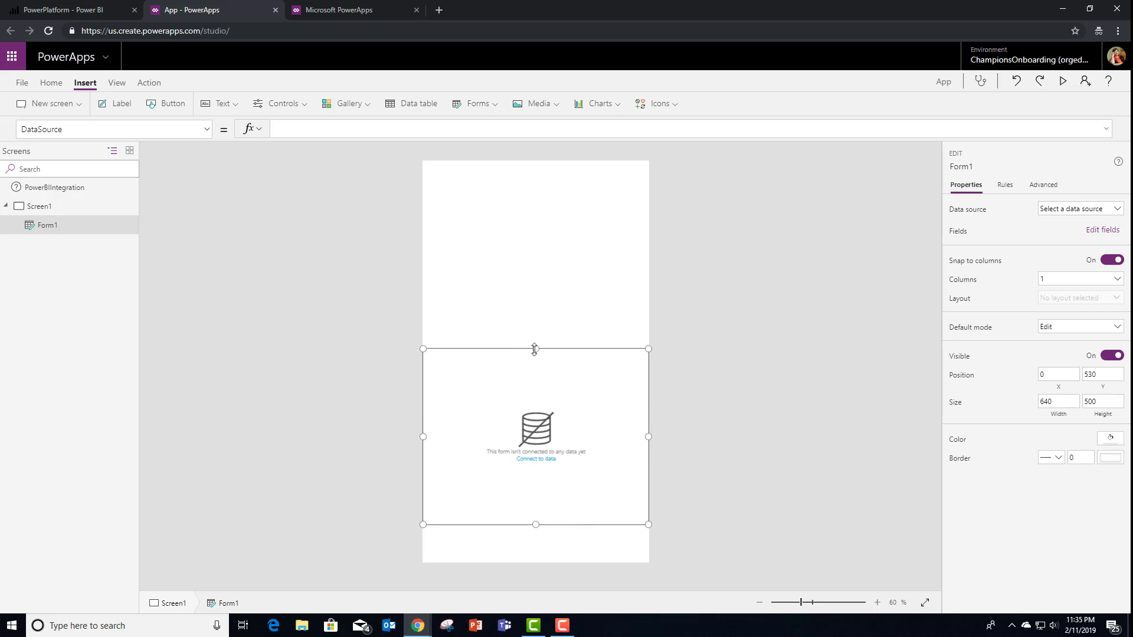
drag(534, 349, 535, 270)
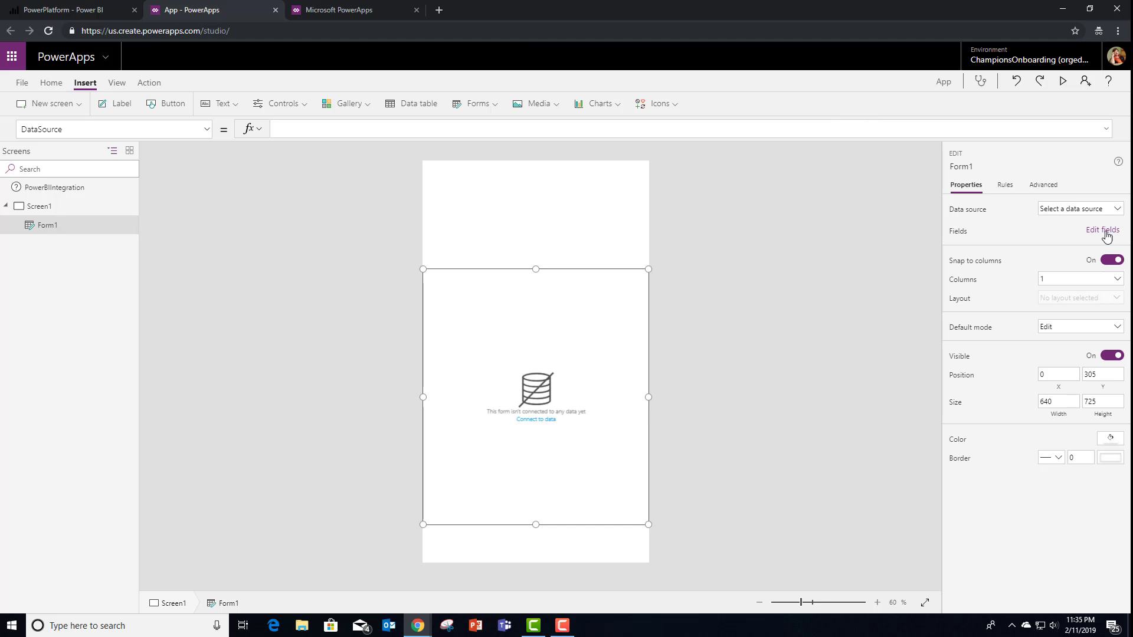
click(1087, 210)
Add the Sales table from the Powercommunity SQL Server connection as a data source.
click(1073, 231)
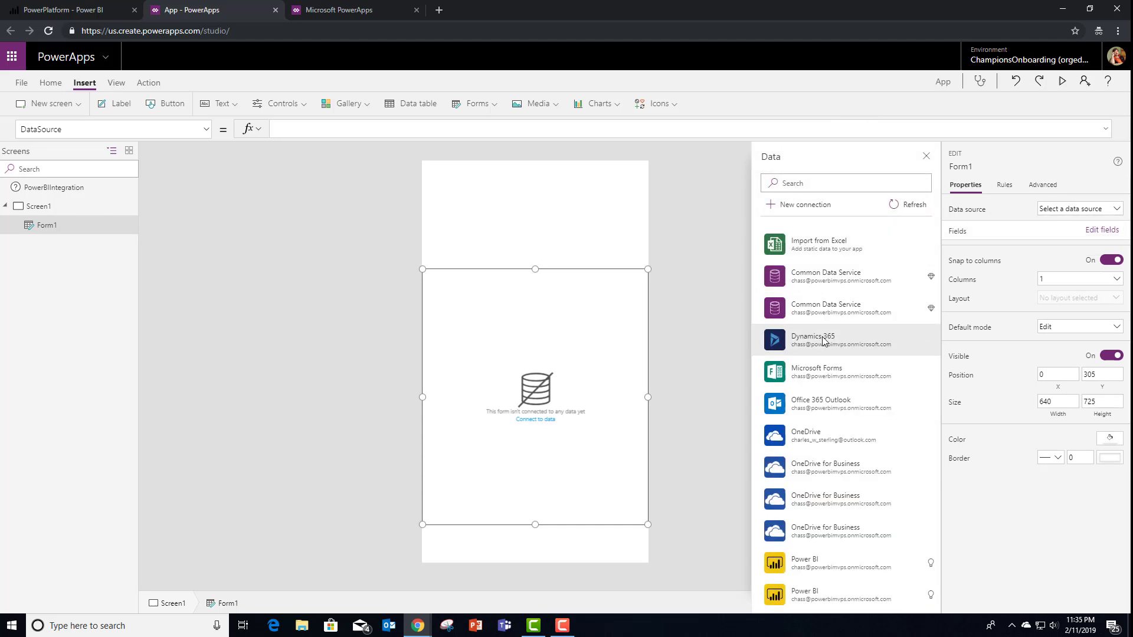
scroll(824, 341, down, 5)
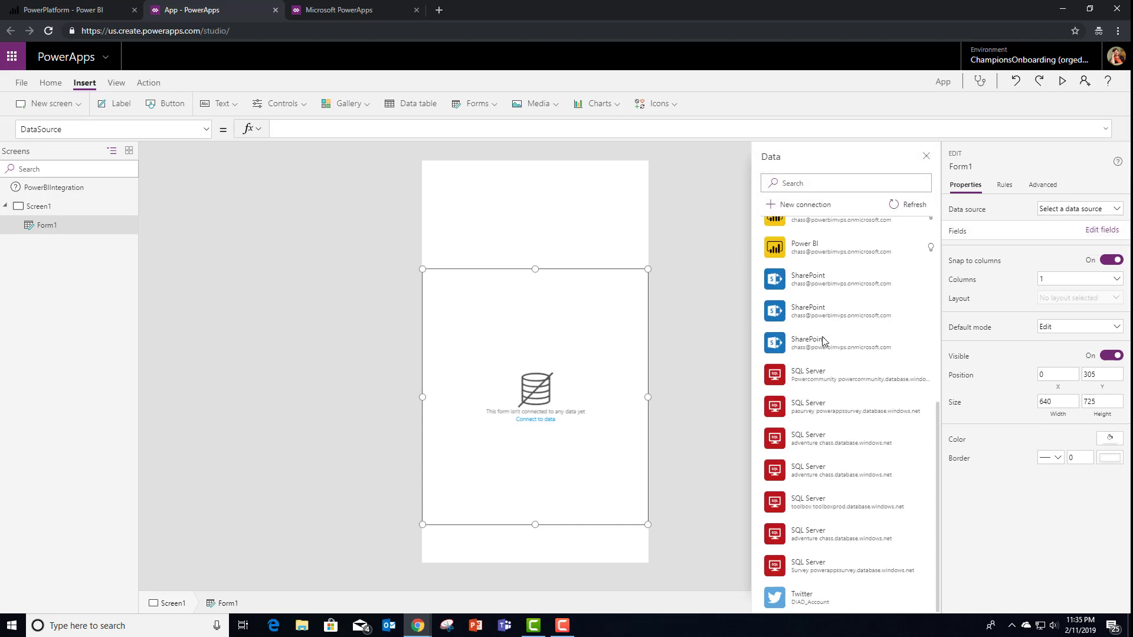
click(817, 385)
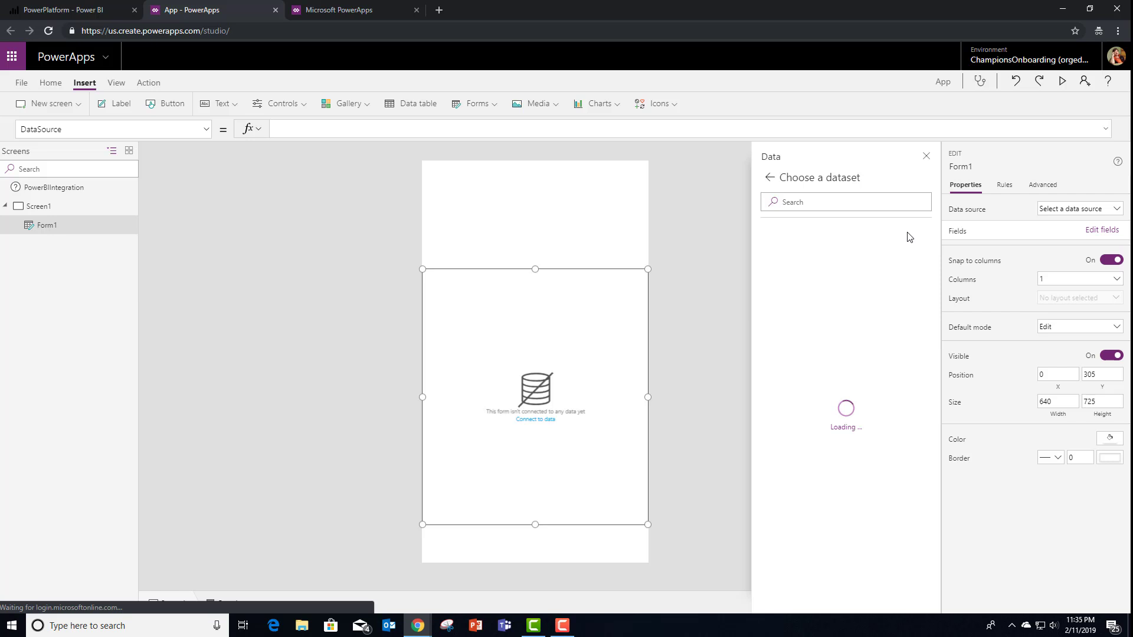
click(769, 282)
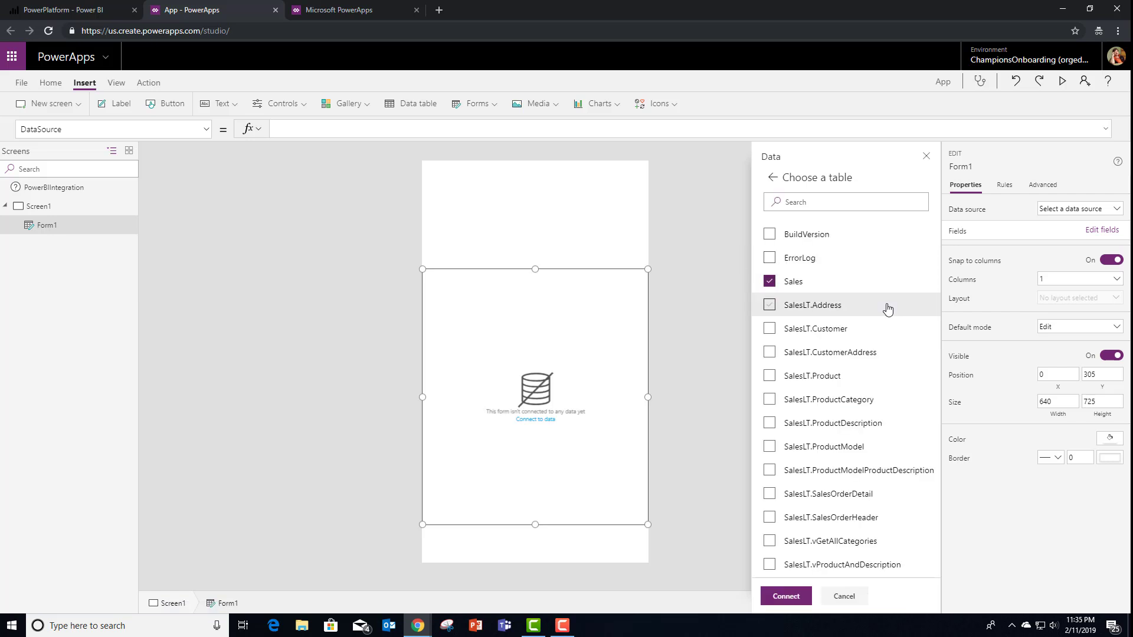
click(785, 596)
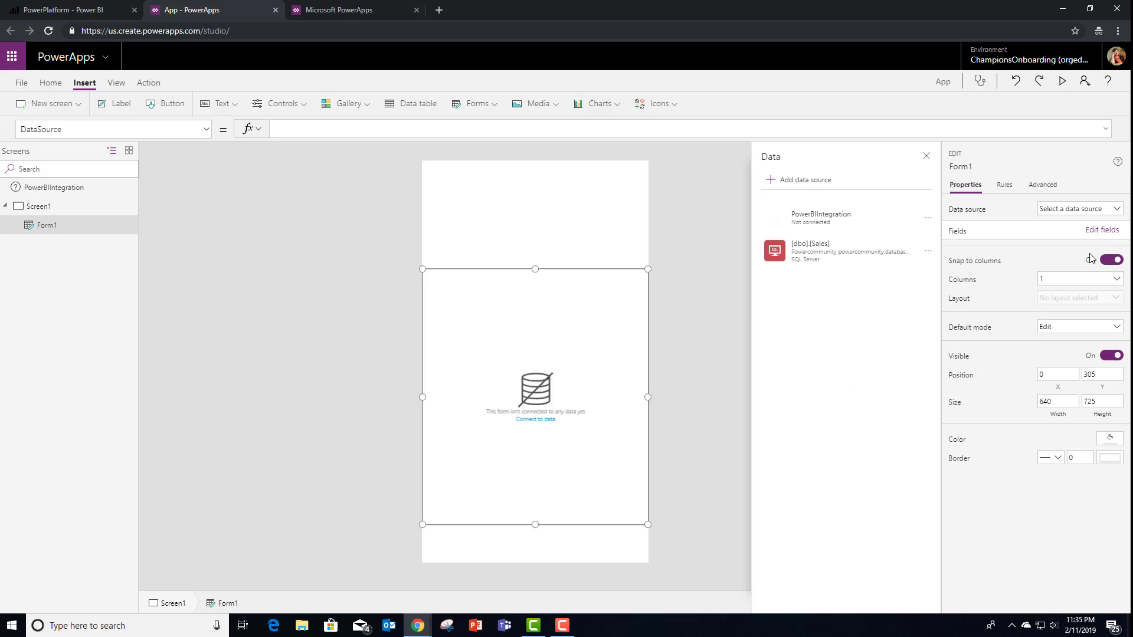
Add the Date, Id, Price and Product fields to Form1, leaving DeviceId out.
click(1094, 230)
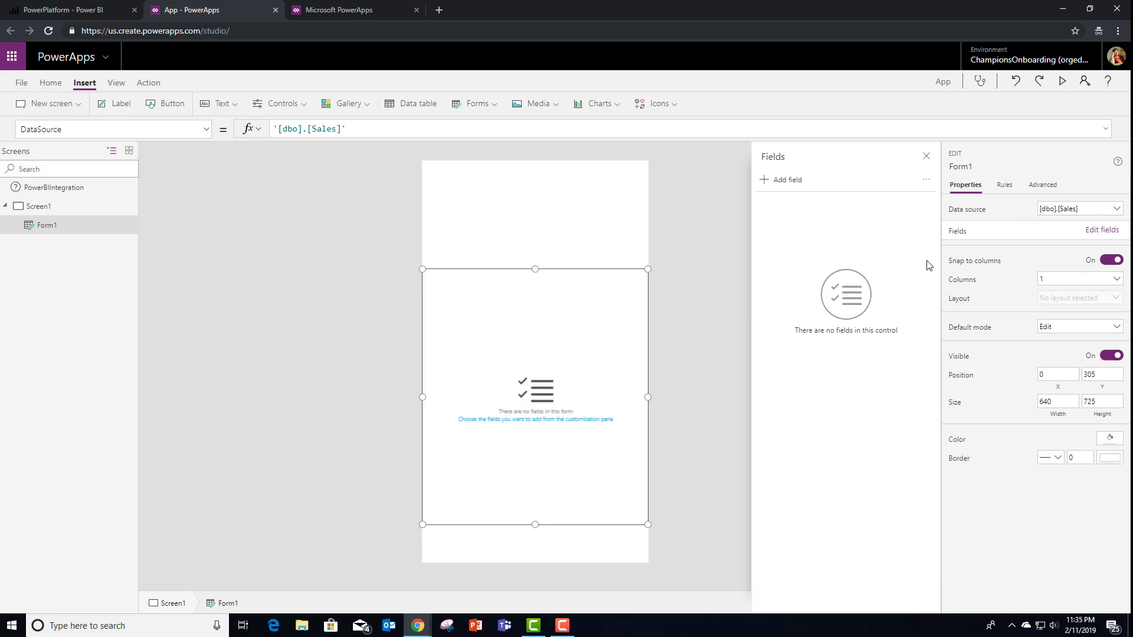
click(784, 179)
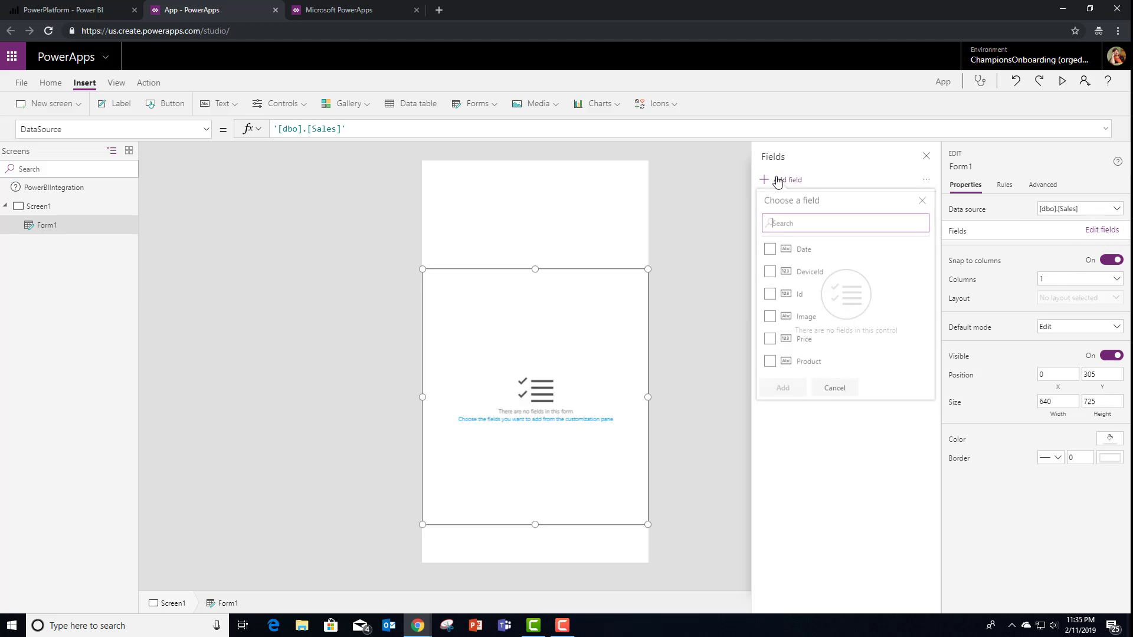
click(770, 251)
click(770, 273)
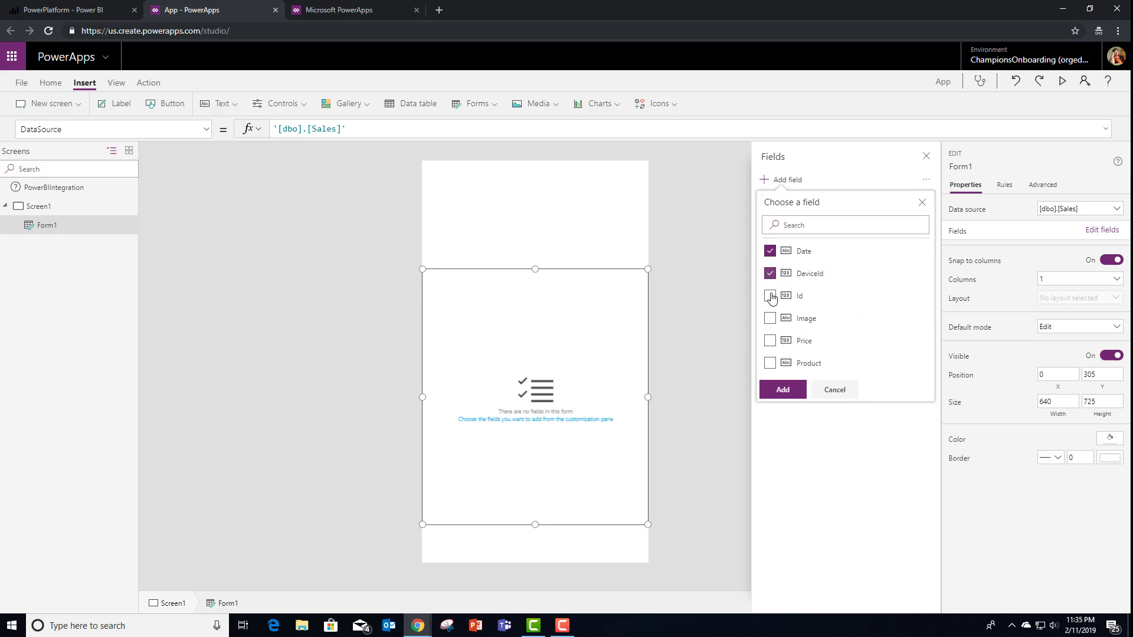
click(770, 295)
click(770, 273)
click(770, 340)
click(770, 363)
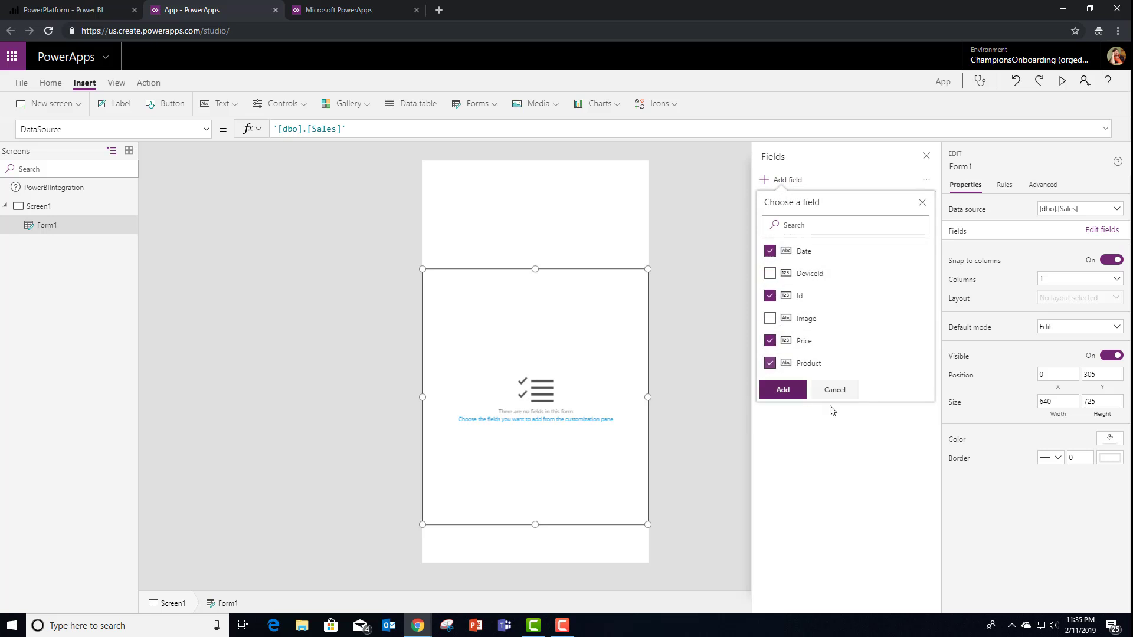
click(784, 390)
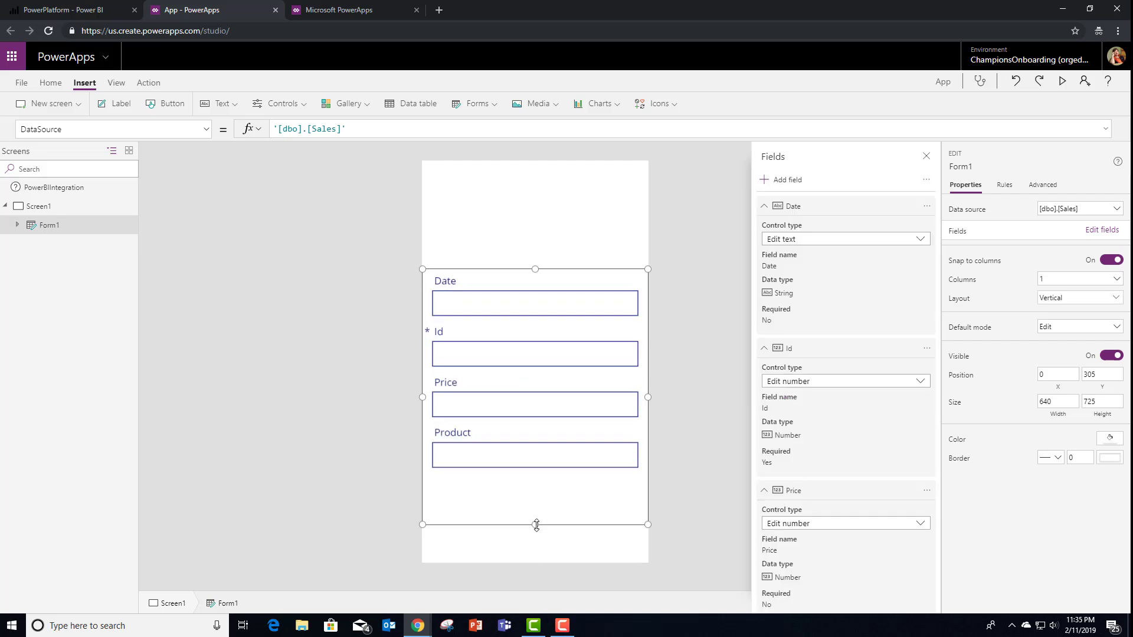
Make the form slightly taller and insert a plus icon enlarged to 174 by 149.
drag(536, 526, 537, 545)
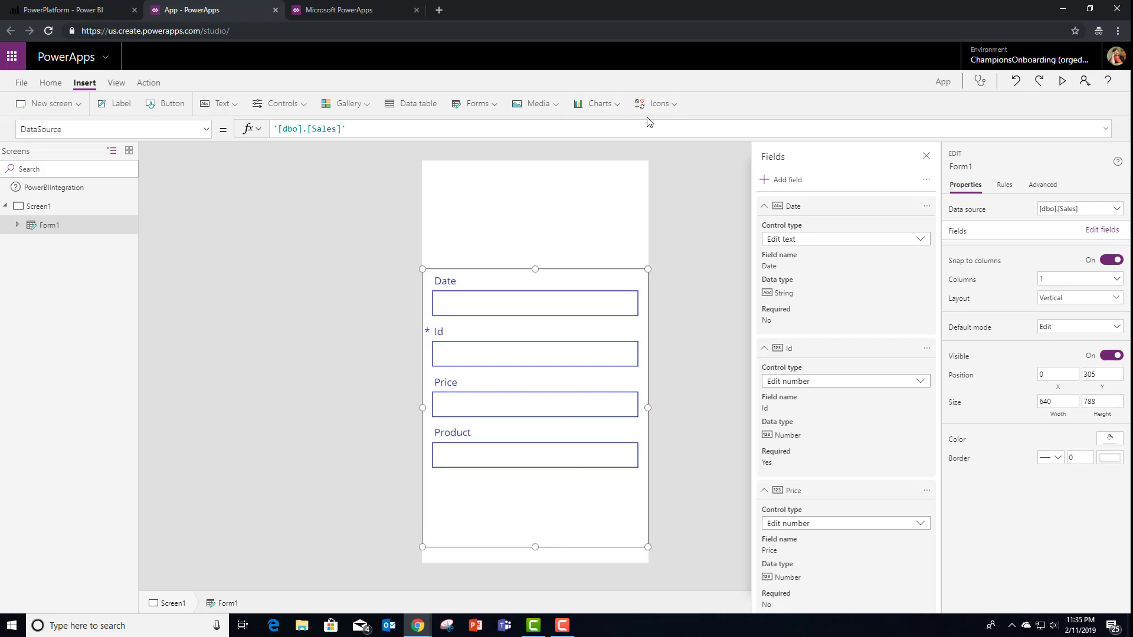
click(669, 110)
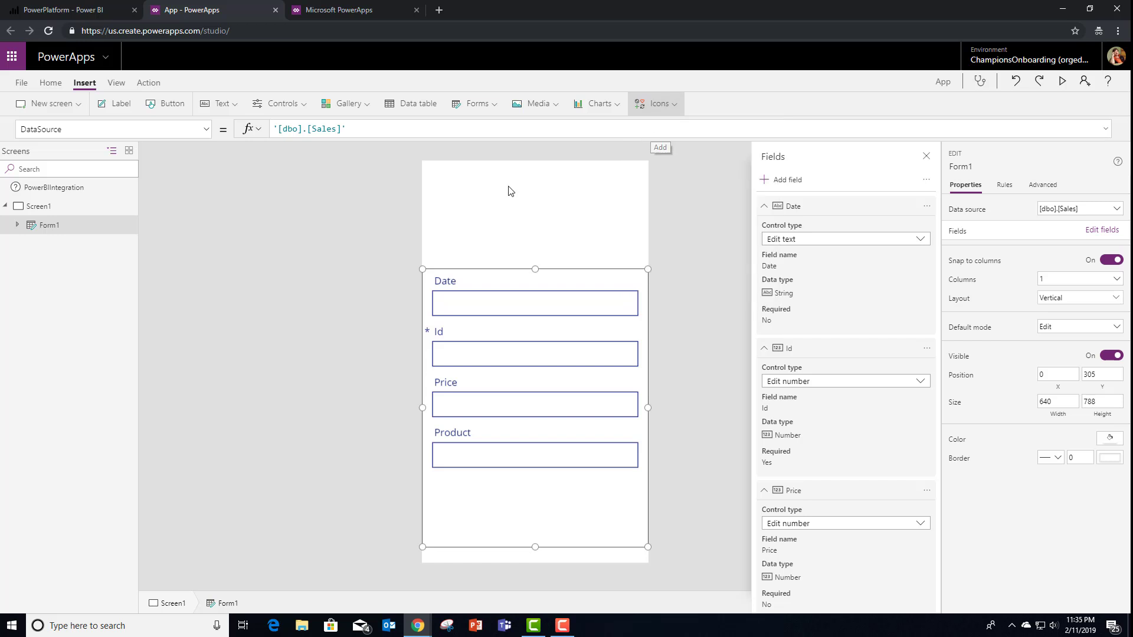
click(655, 131)
drag(465, 205, 499, 228)
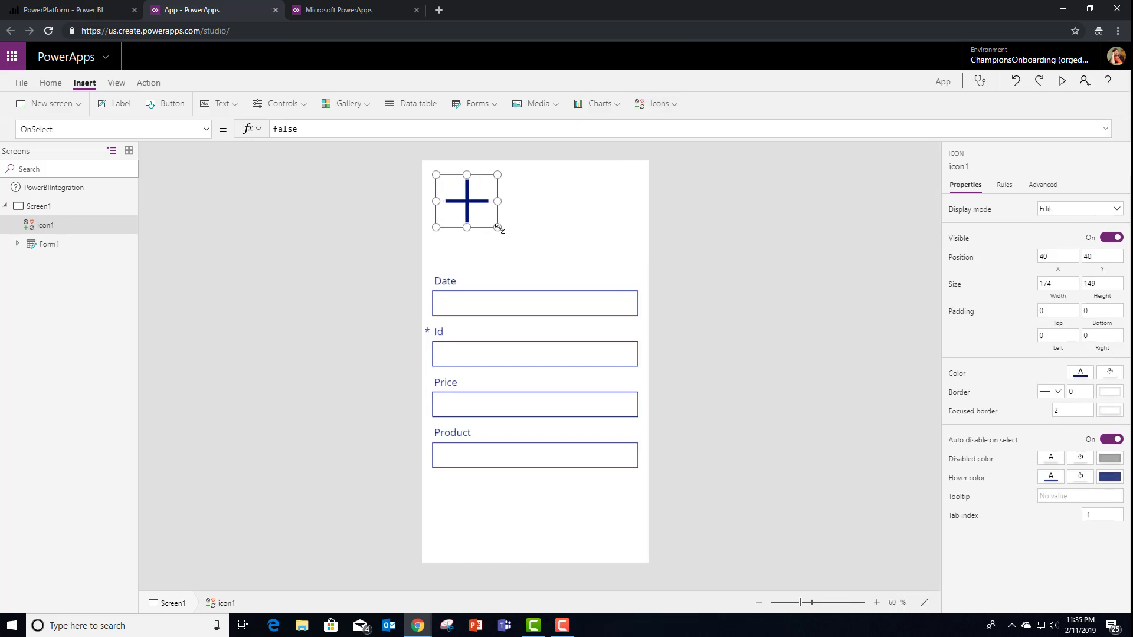
click(592, 213)
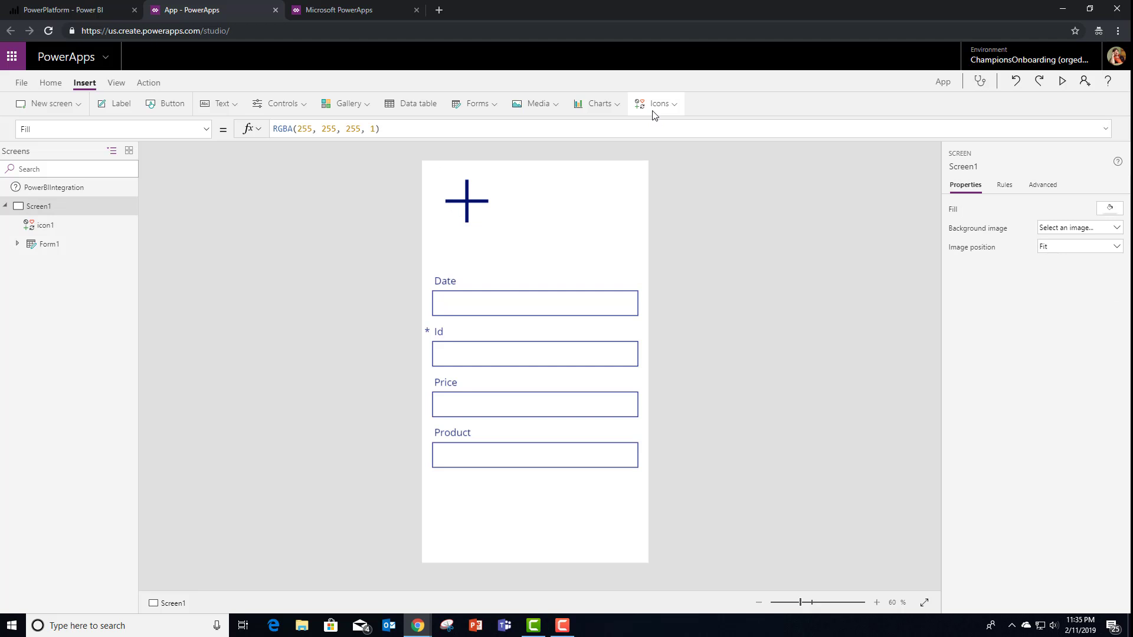
Insert a check icon and enlarge it to 225 by 147.
click(654, 106)
click(644, 192)
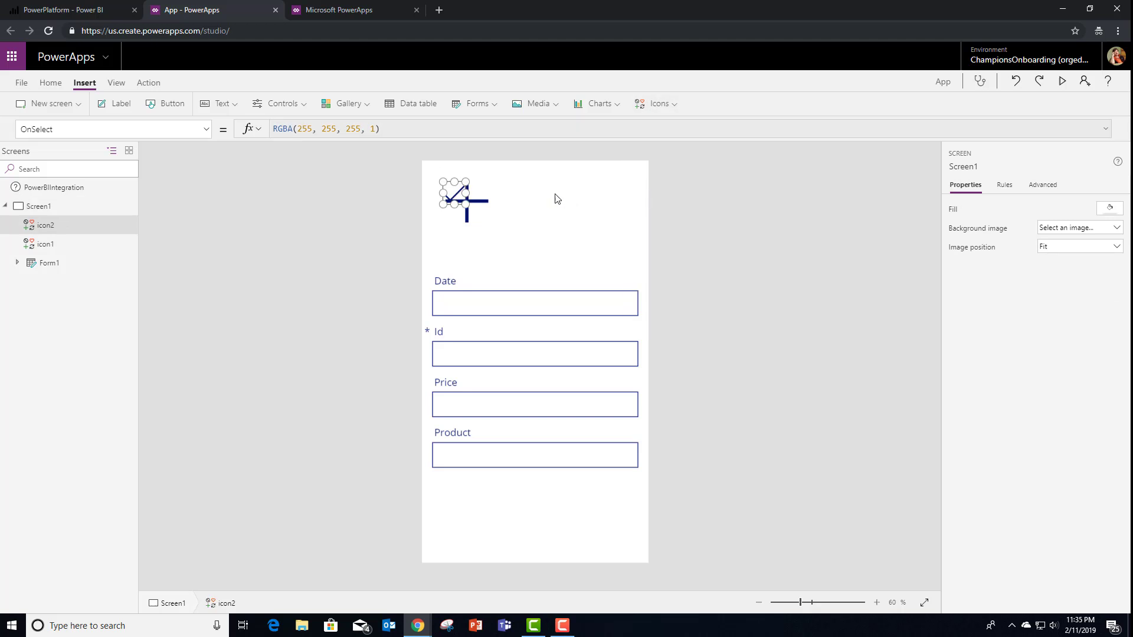
drag(466, 204, 602, 212)
Replace the plus icon's OnSelect formula 'false' with NewForm(Form1).
click(473, 207)
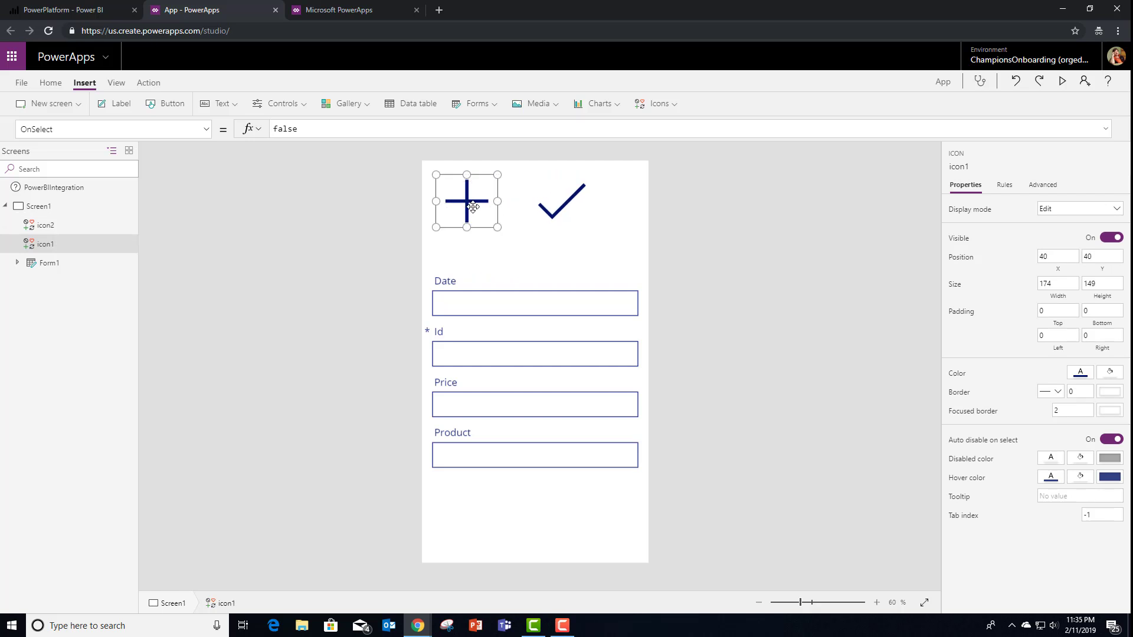
double_click(275, 129)
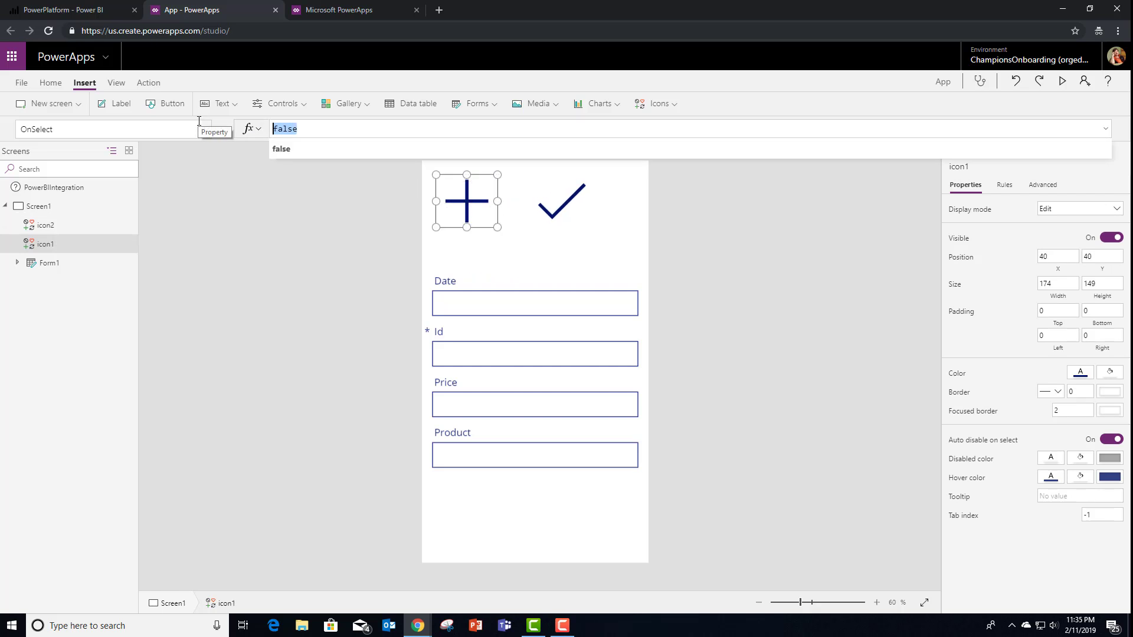
text(new)
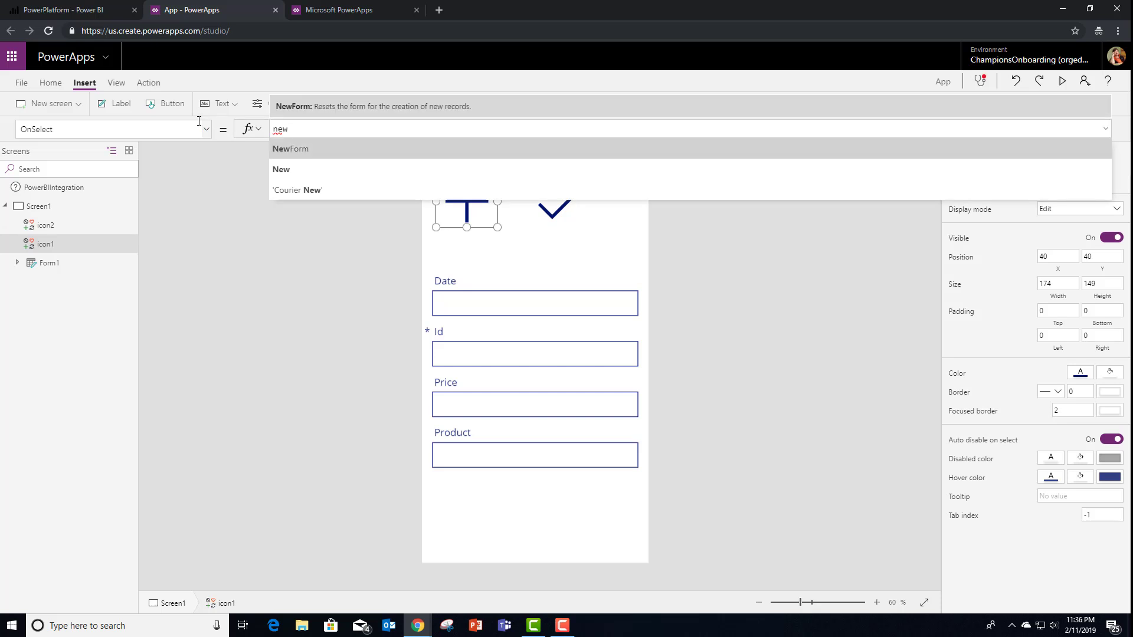
key(Tab)
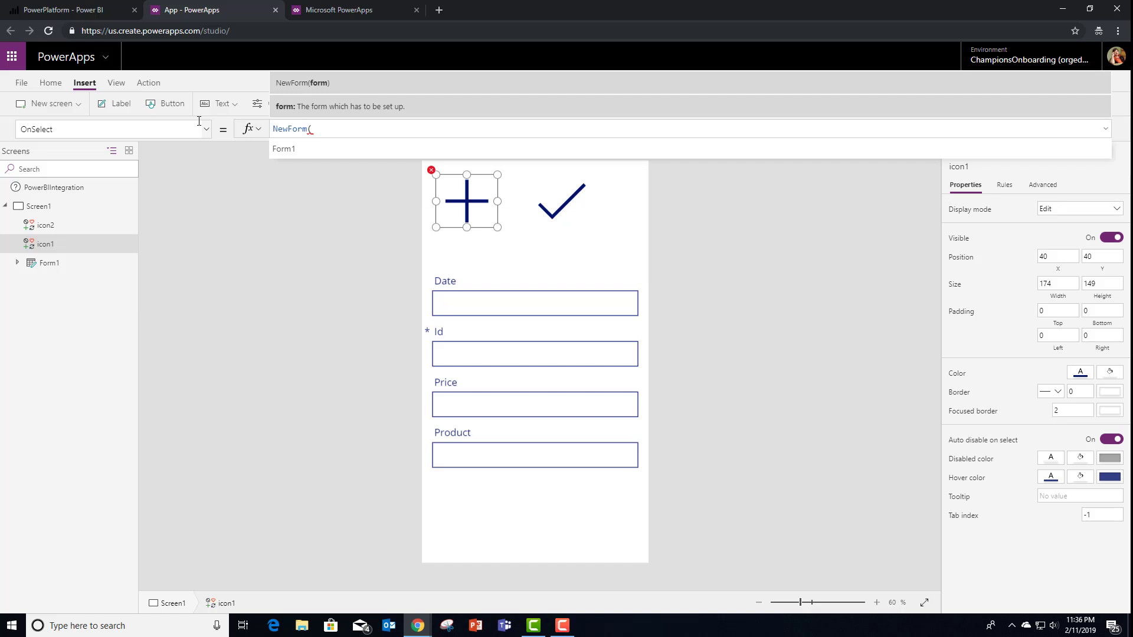
key(Tab)
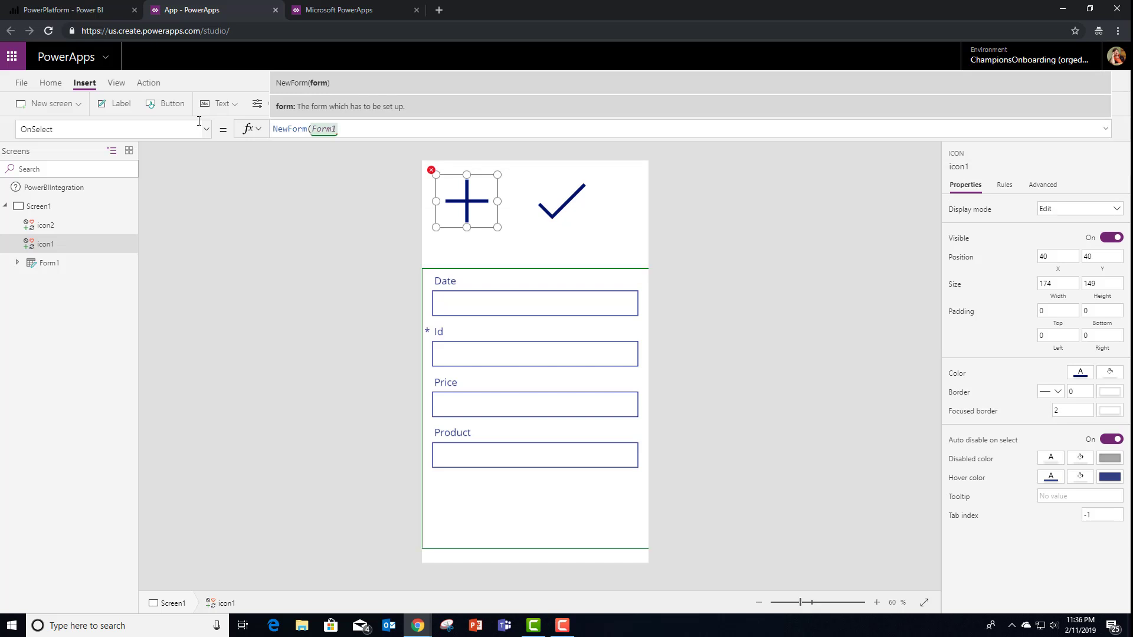
text())
key(BackSpace)
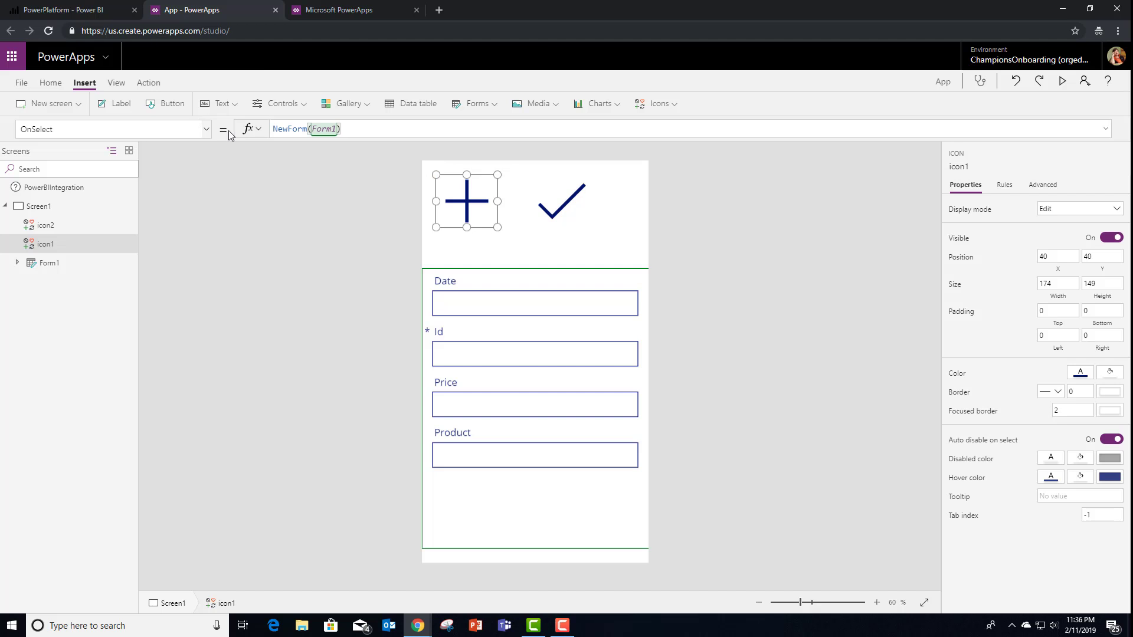
Set the check icon's OnSelect to SubmitForm(Form1); PowerBIIntegration.Refresh().
click(543, 210)
drag(314, 133, 242, 129)
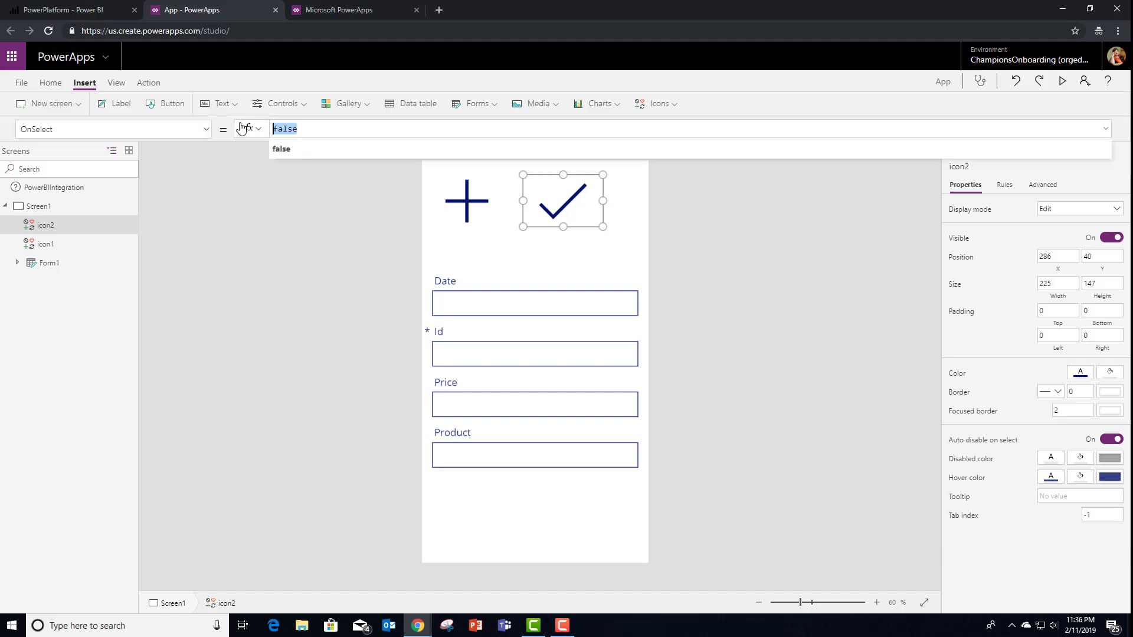
text(subm)
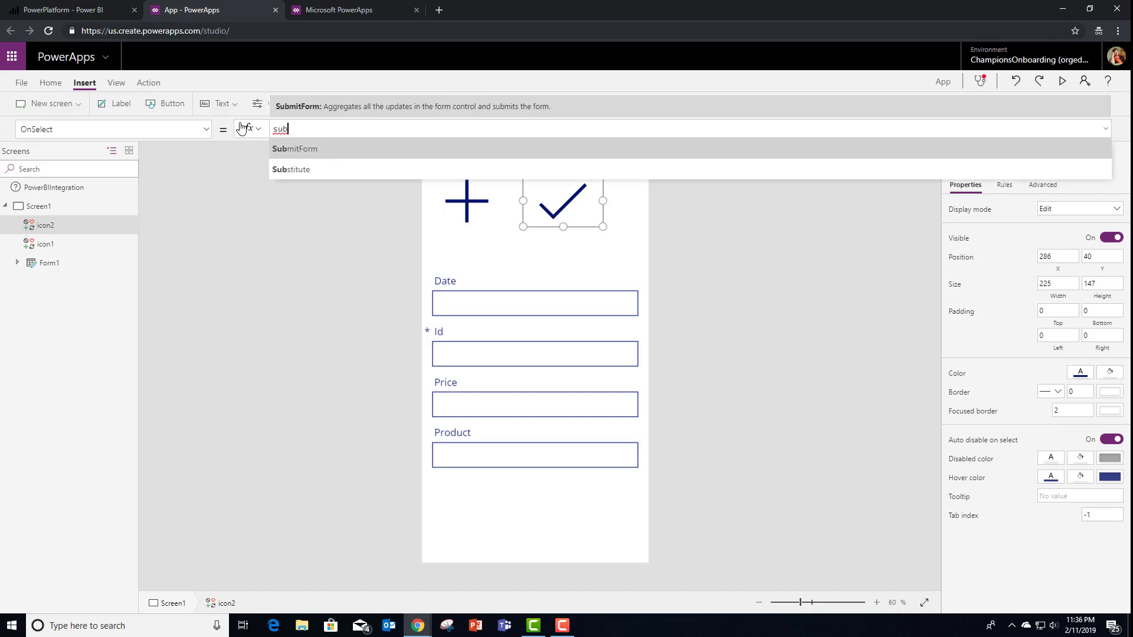
key(Tab)
text(form)
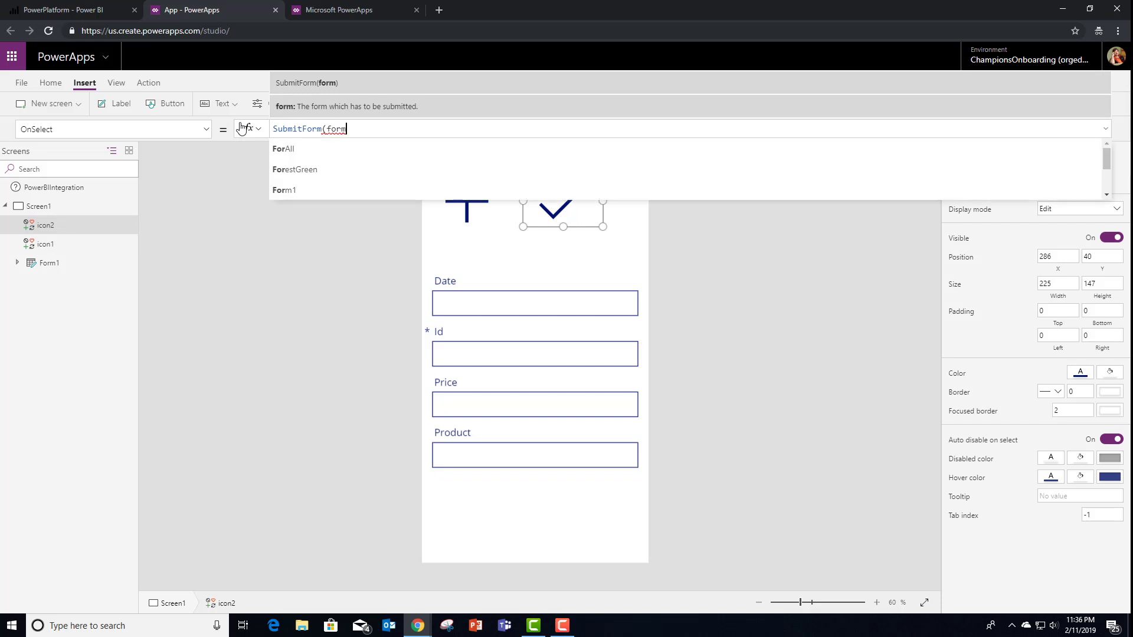
text(1))
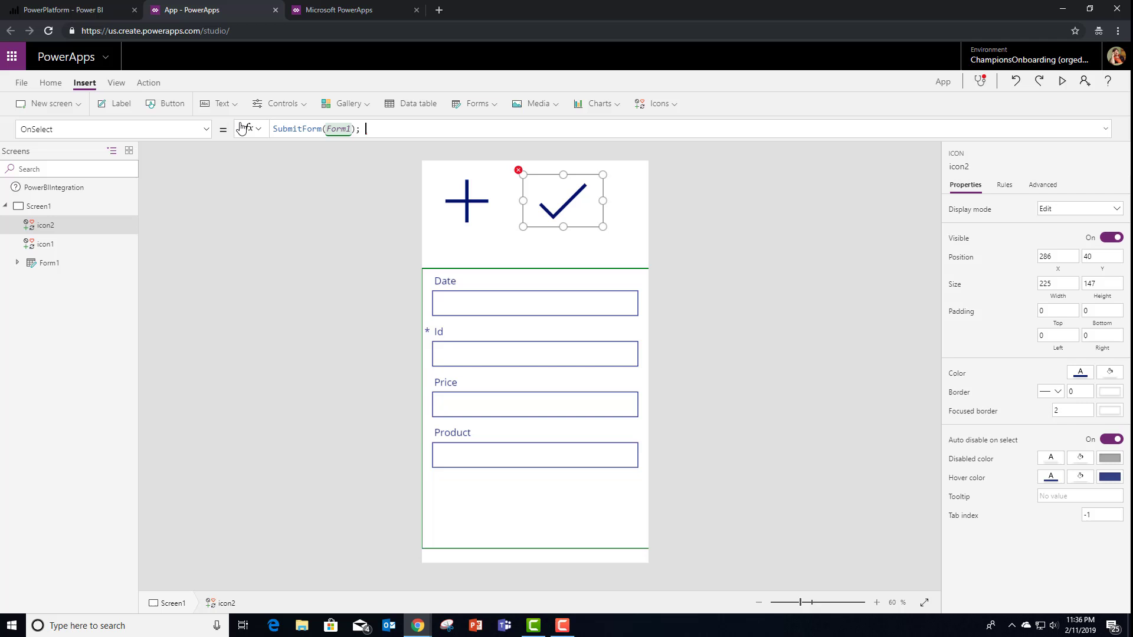
text(; power)
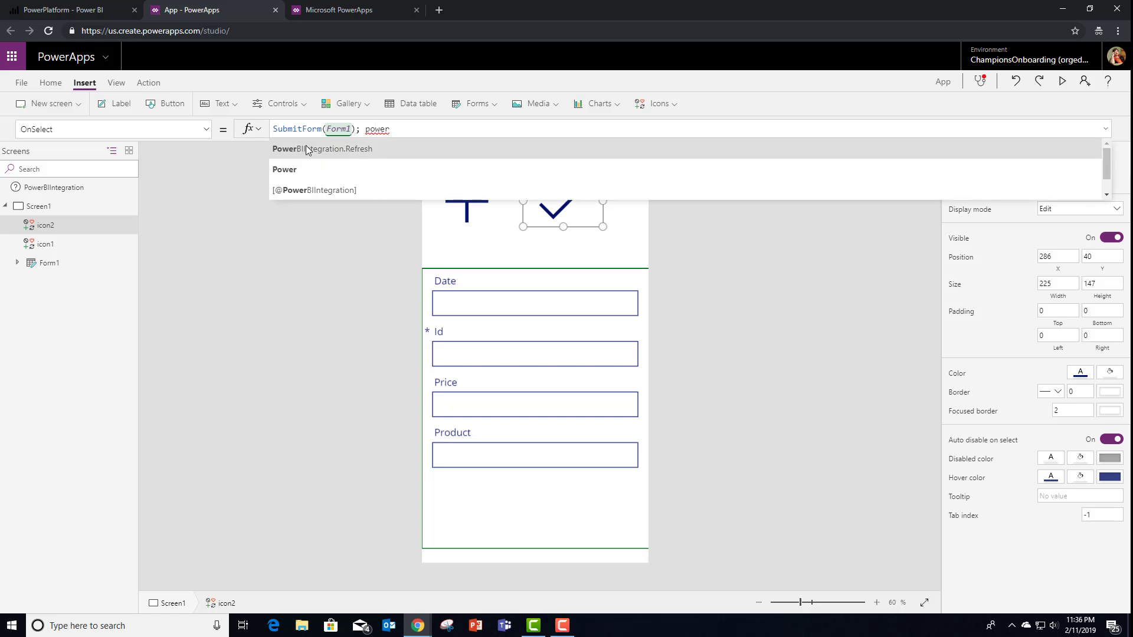
click(305, 148)
text(()
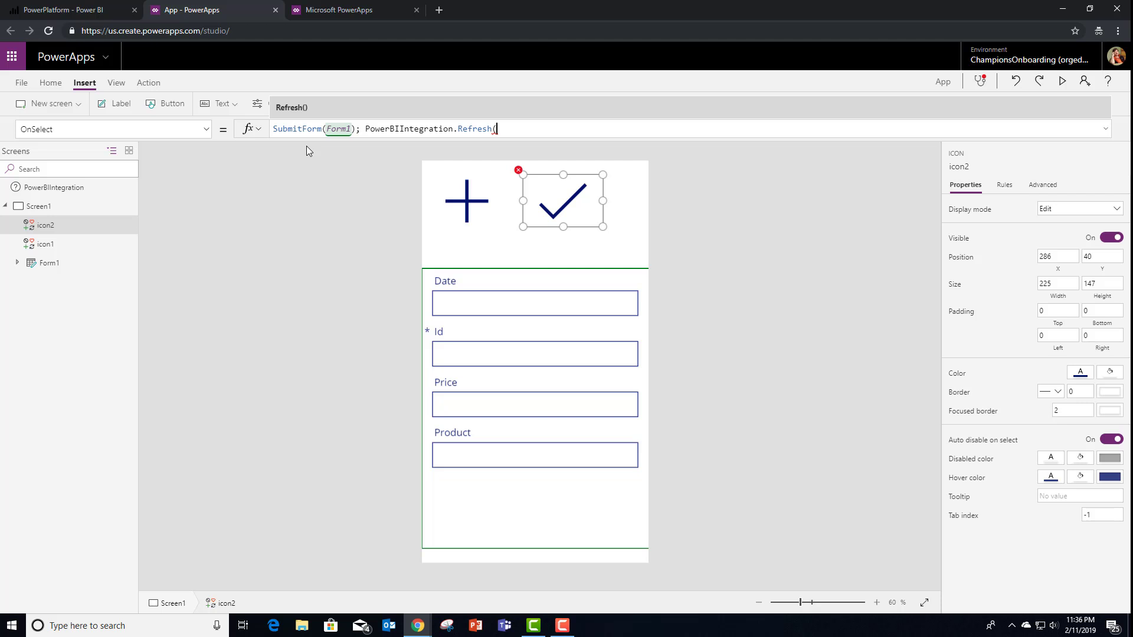
text())
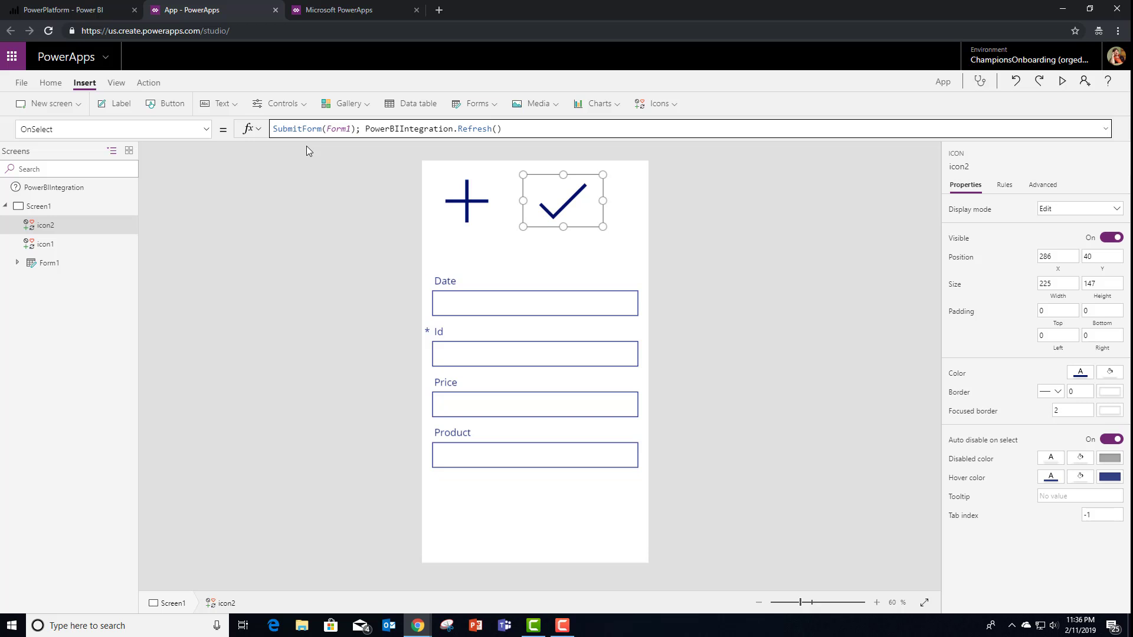
Use File > Save as to store the app in the cloud named ChucksApp.
click(21, 84)
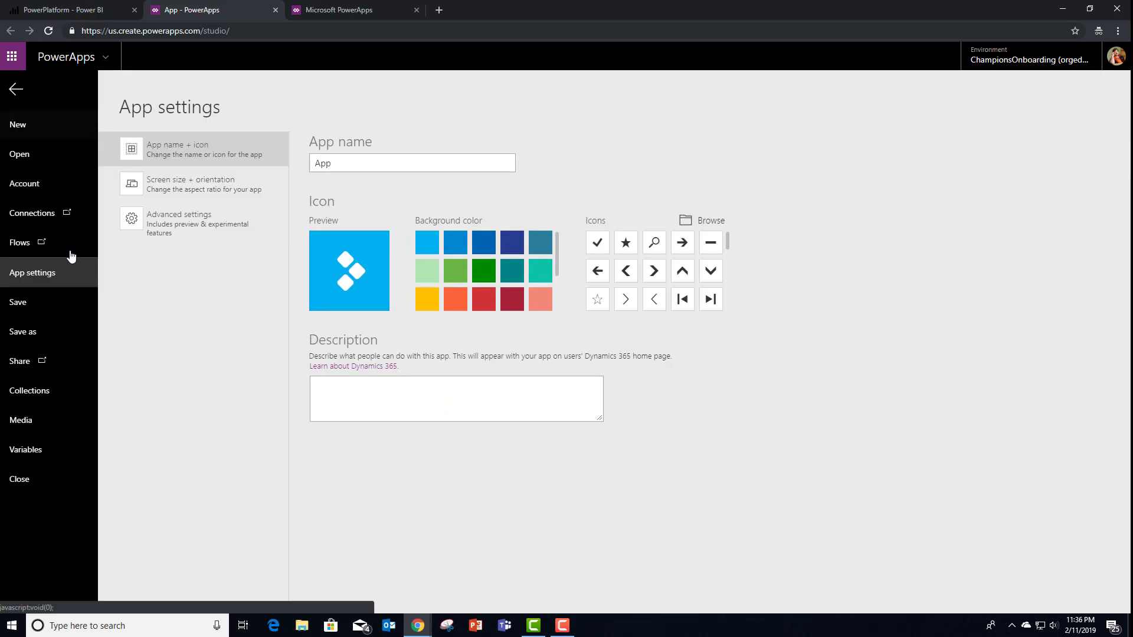
click(31, 321)
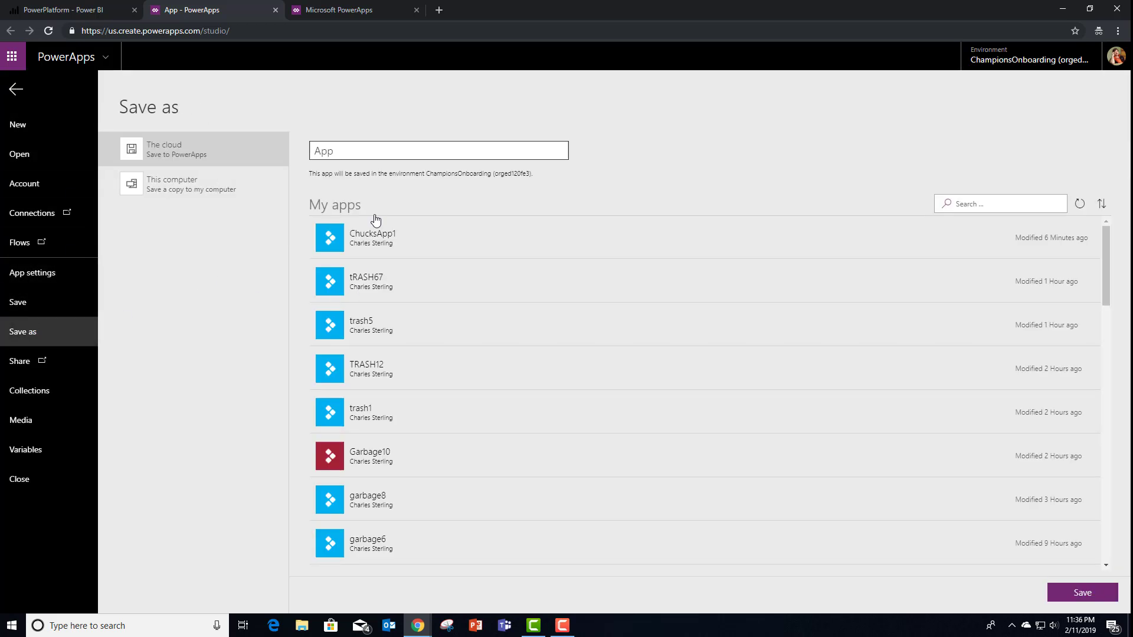
text(Ch)
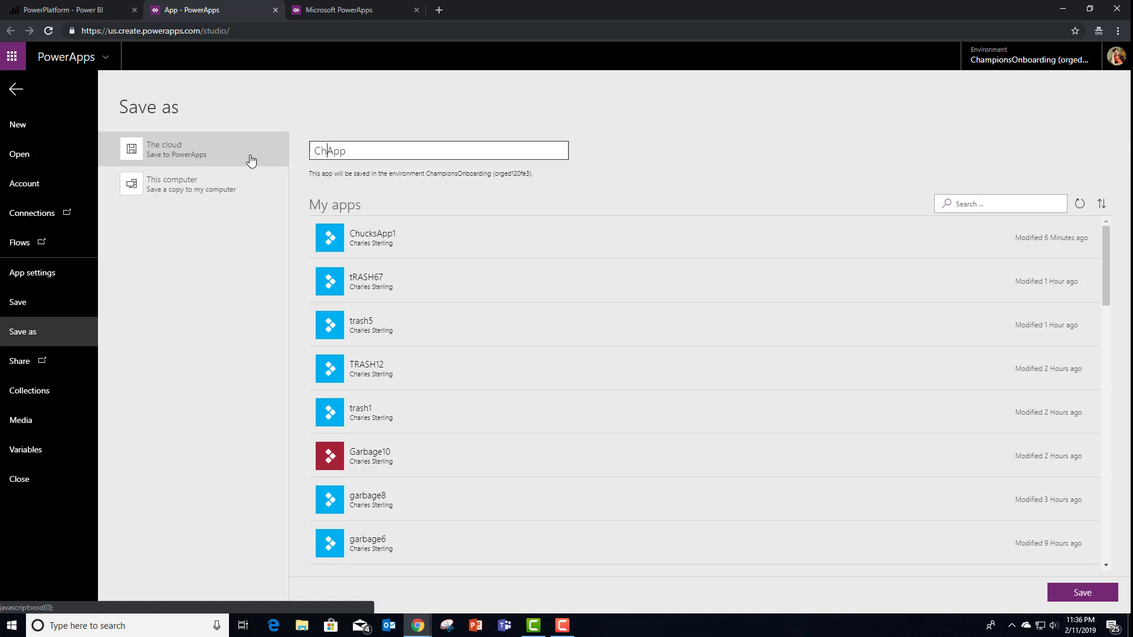
text(ucks)
click(1080, 593)
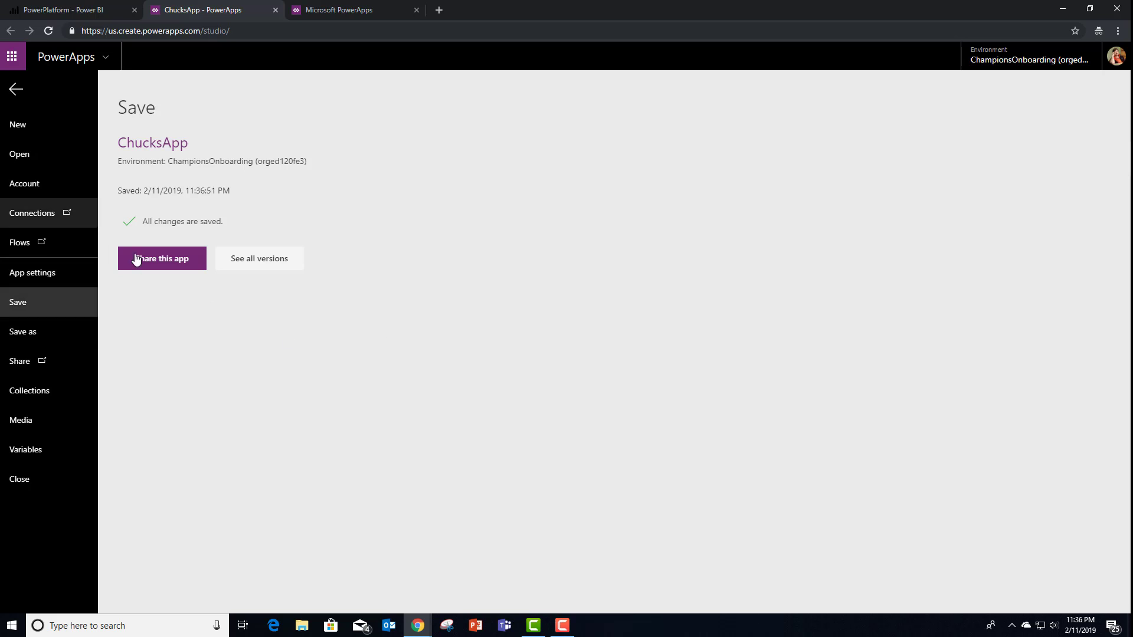
Share ChucksApp with the Everyone in Premium Demo Tenant group as users, then close the panel.
click(165, 259)
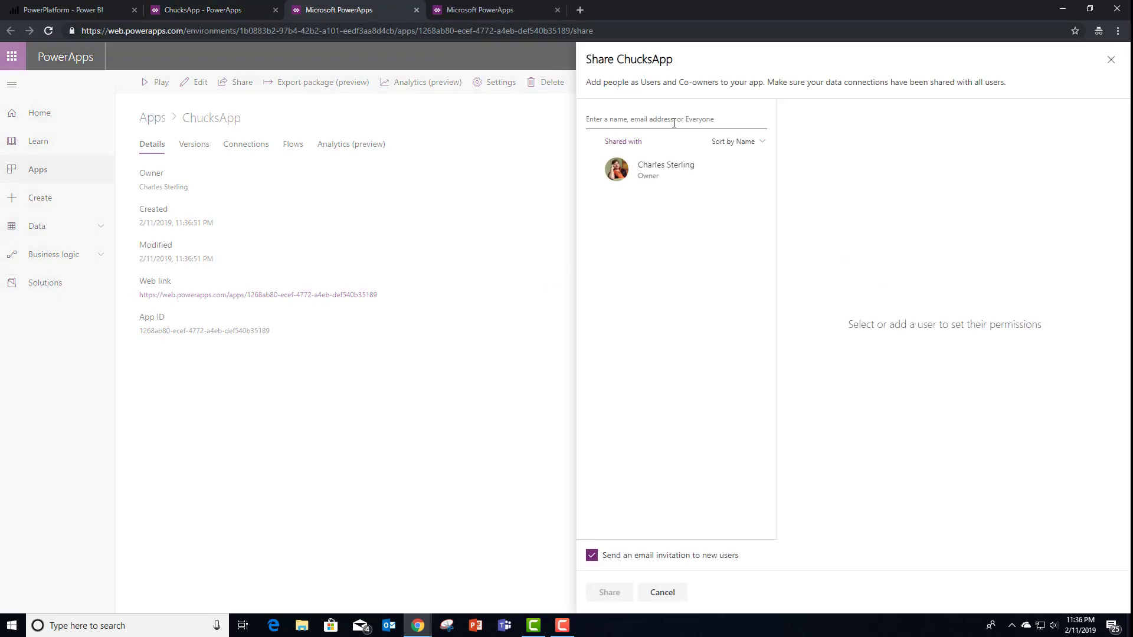
text(every)
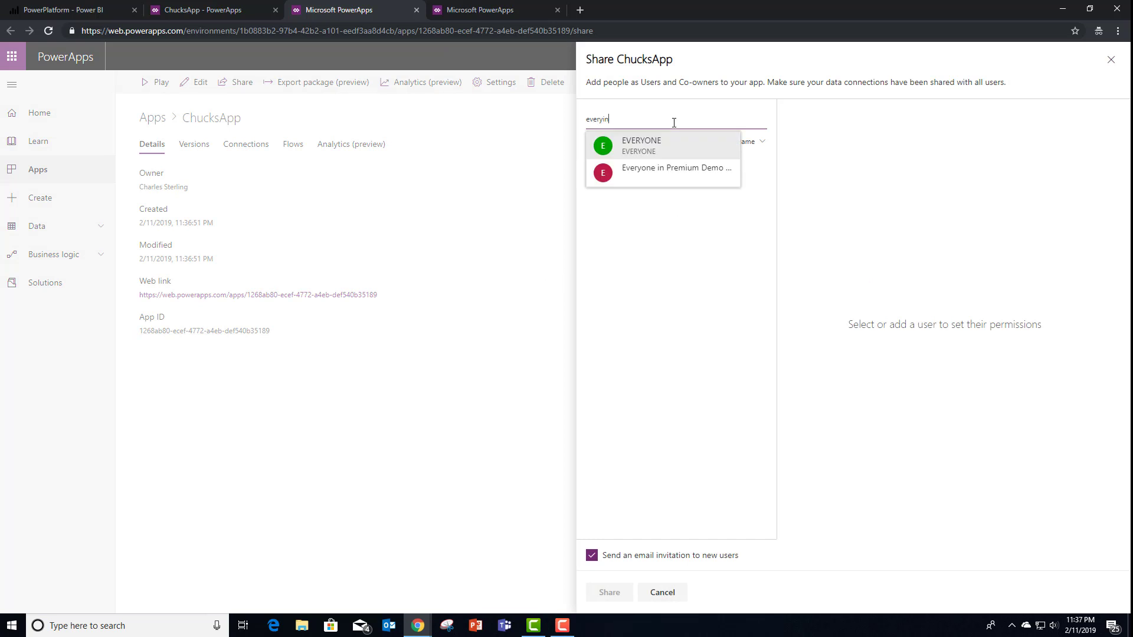
text(in)
key(BackSpace)
key(BackSpace)
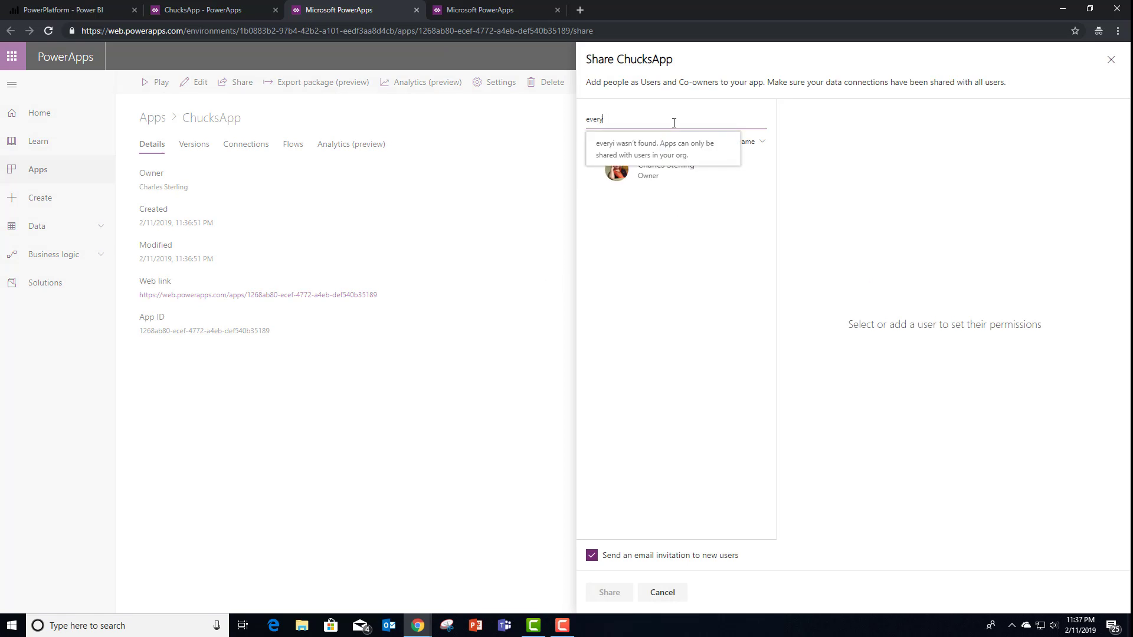
click(664, 168)
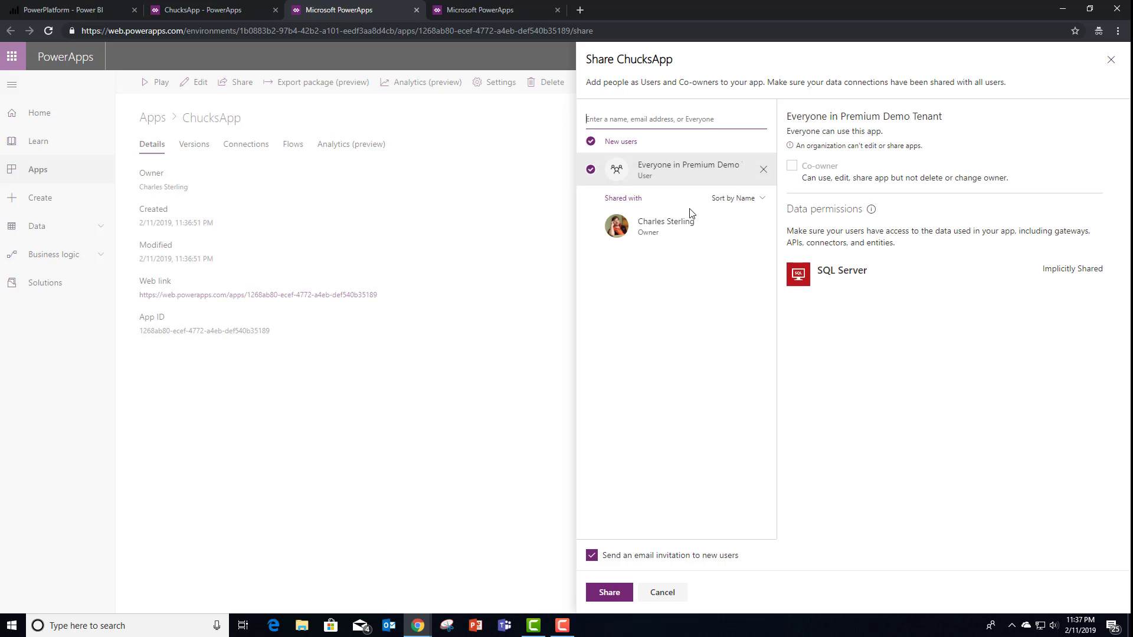
click(611, 595)
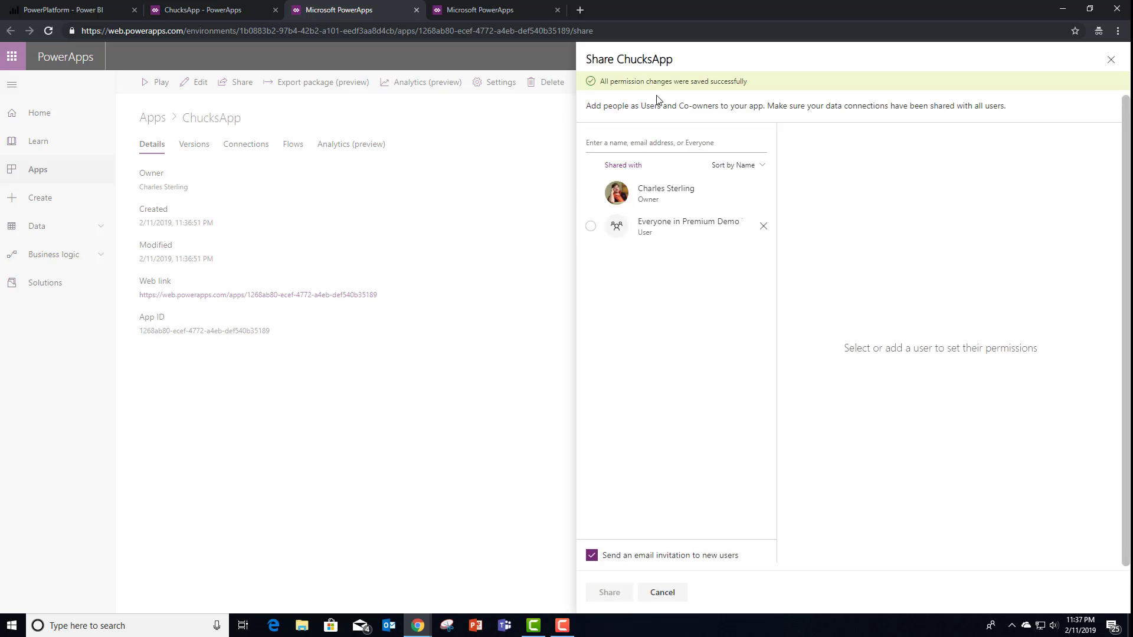
click(1111, 60)
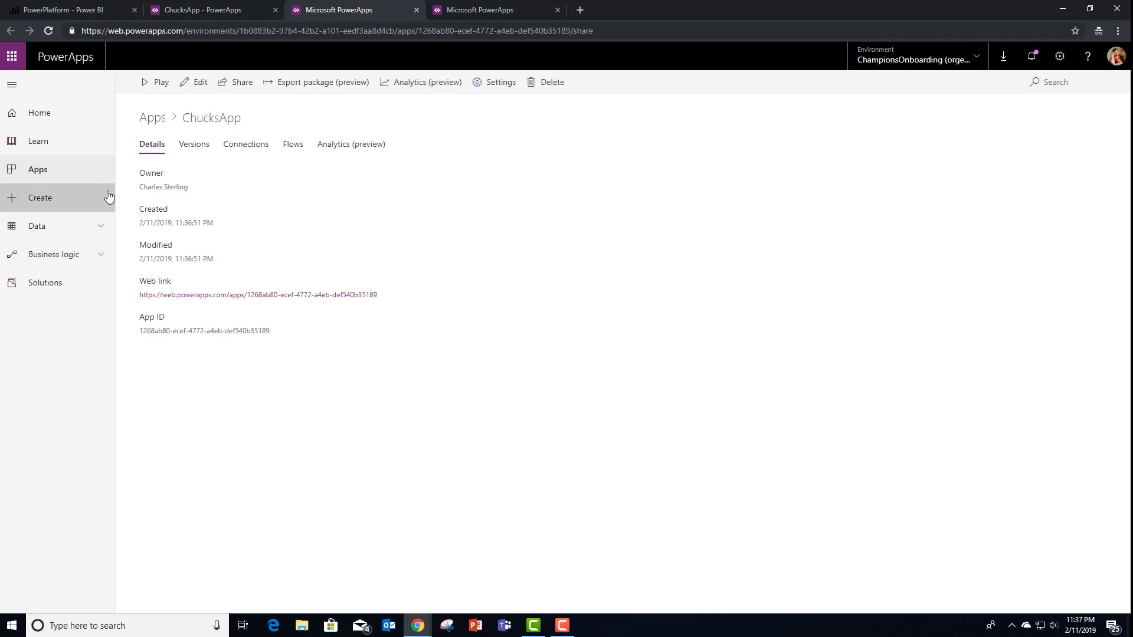
Back in the Power BI report, start a new record in the embedded form dated 1/1/2012.
click(84, 13)
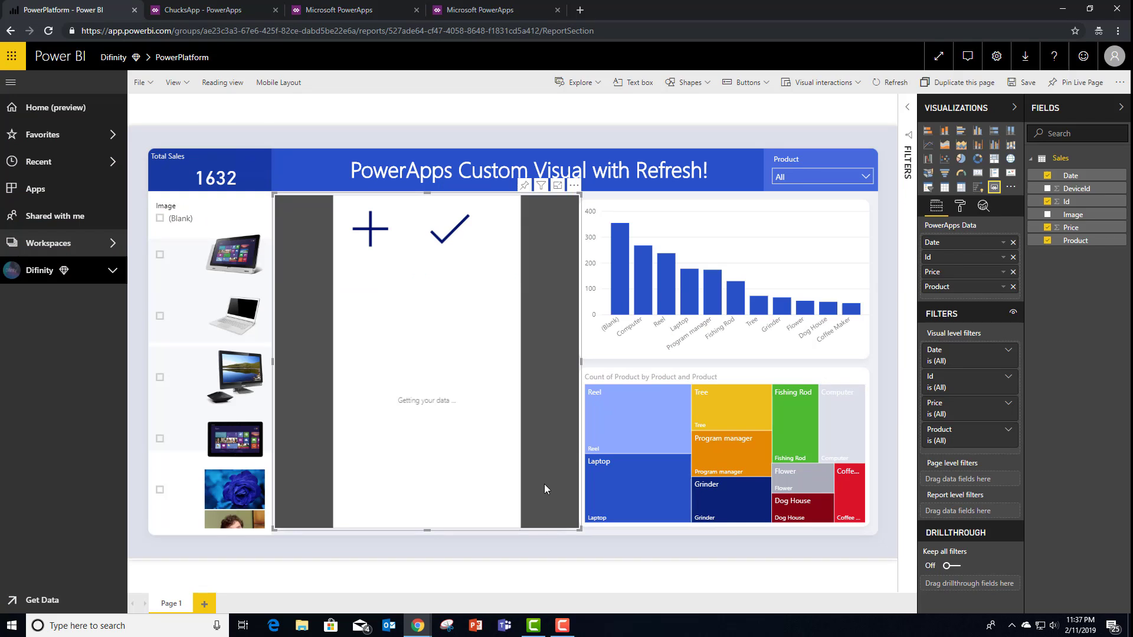
click(352, 239)
click(357, 317)
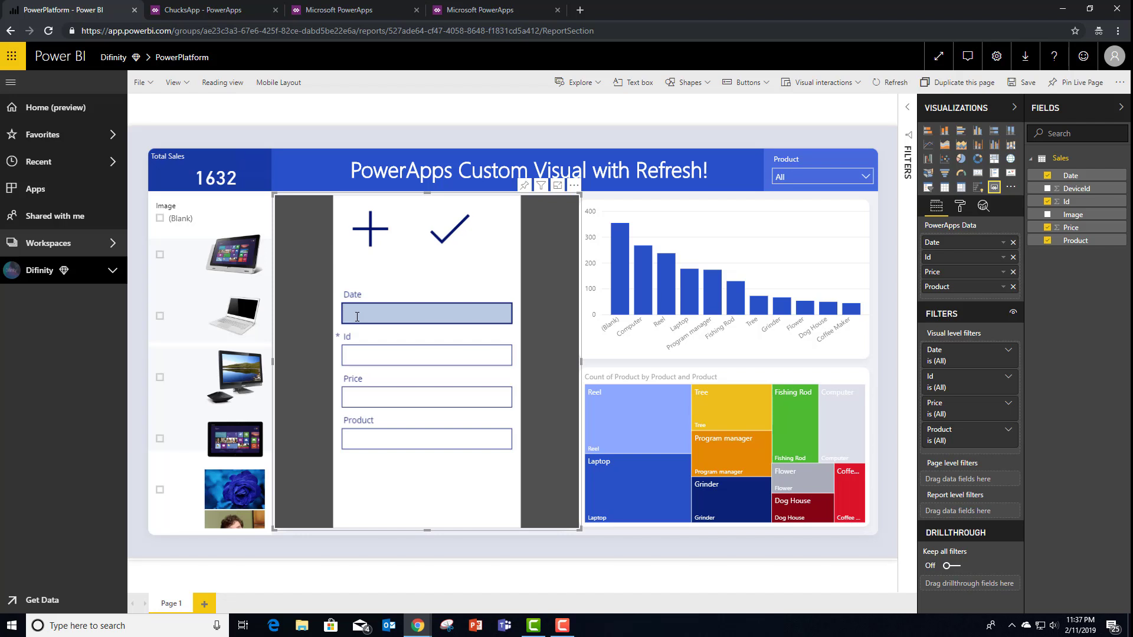
text(1/1/2012)
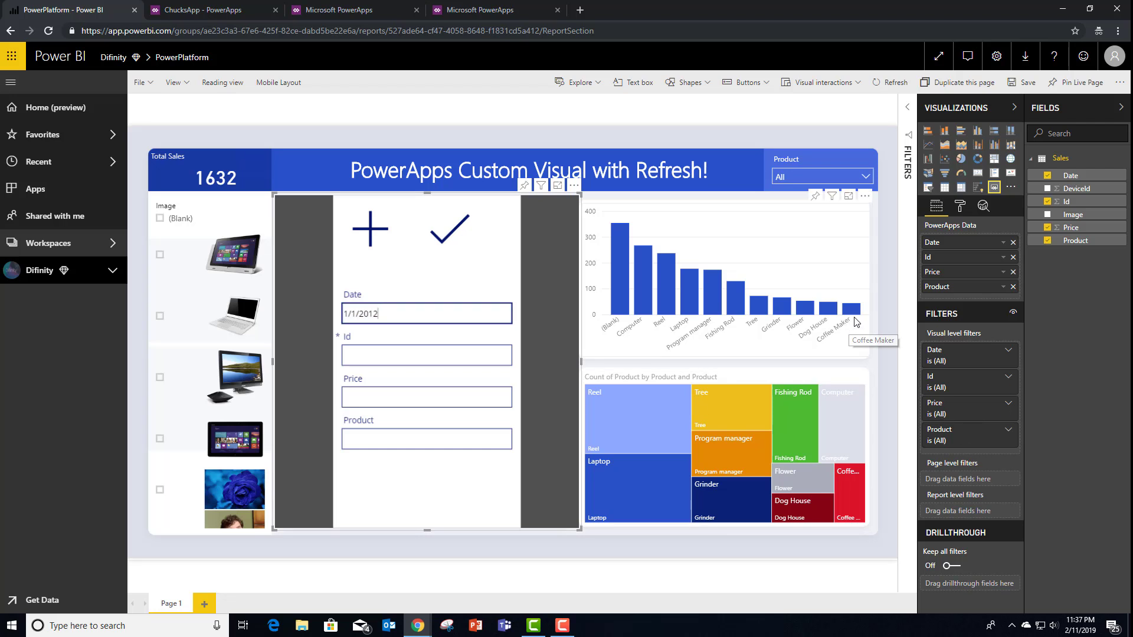
Enter Id 1113, Price 1200 and Product 'Coffee Maker' for the new sale.
click(375, 354)
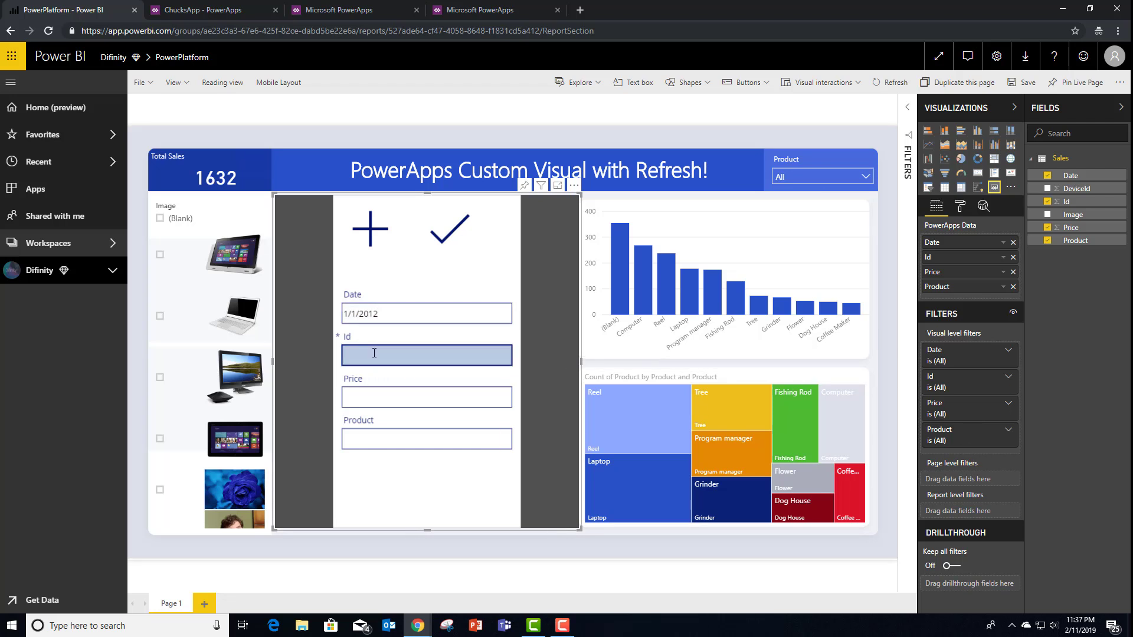
text(1113)
key(Tab)
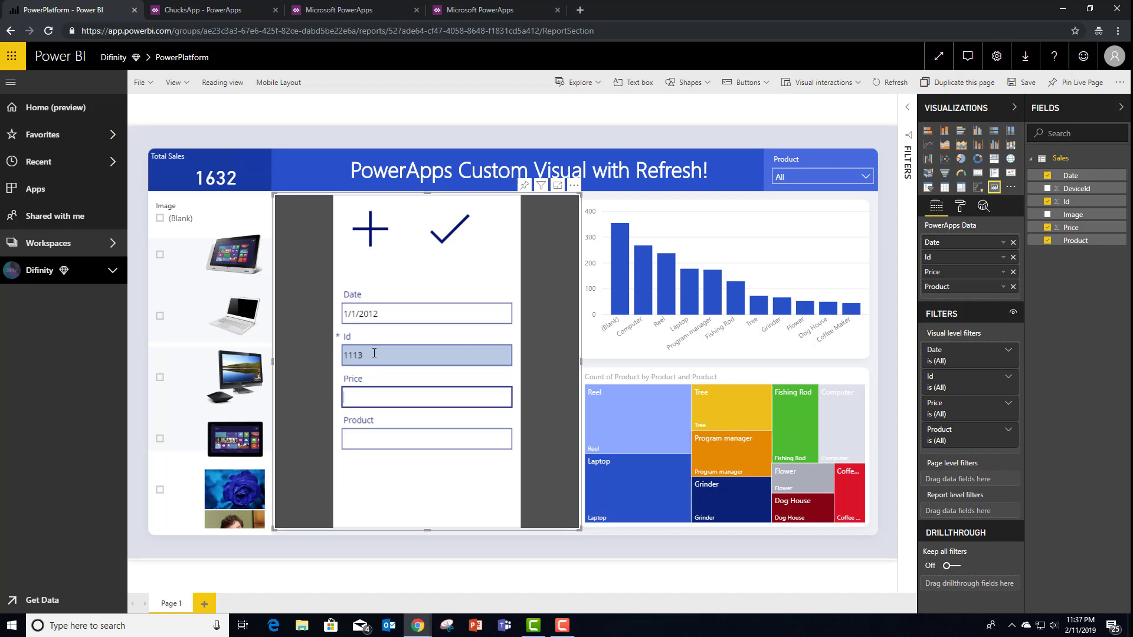
text(1200)
key(Tab)
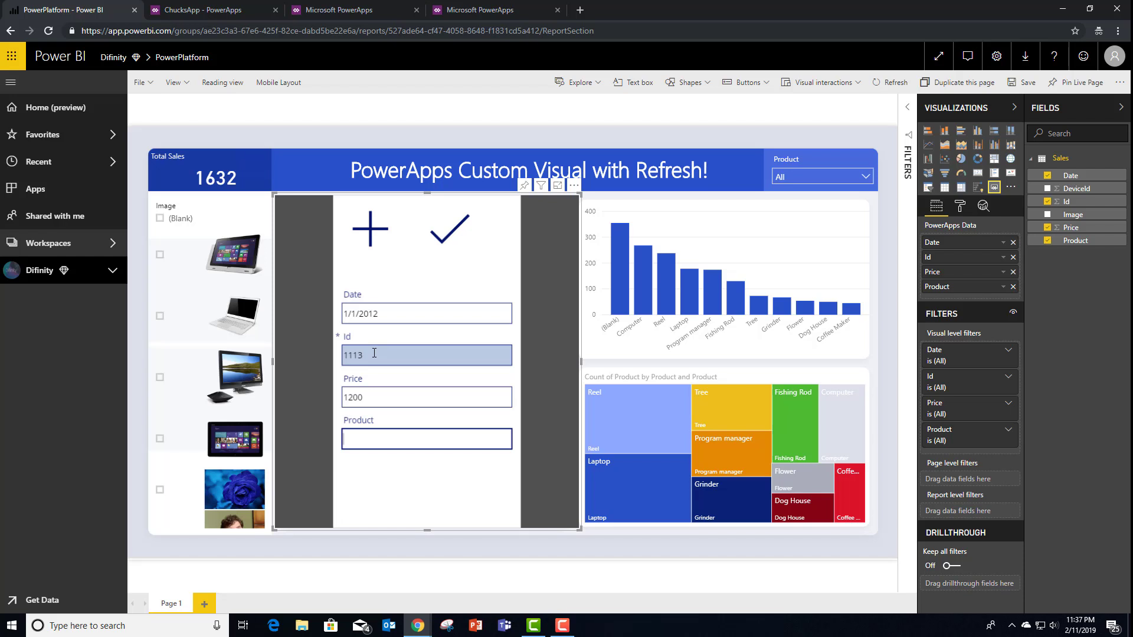
text(Coffee Maker)
Submit the Coffee Maker sale with the checkmark icon so the report refreshes to total sales 2832.
click(453, 231)
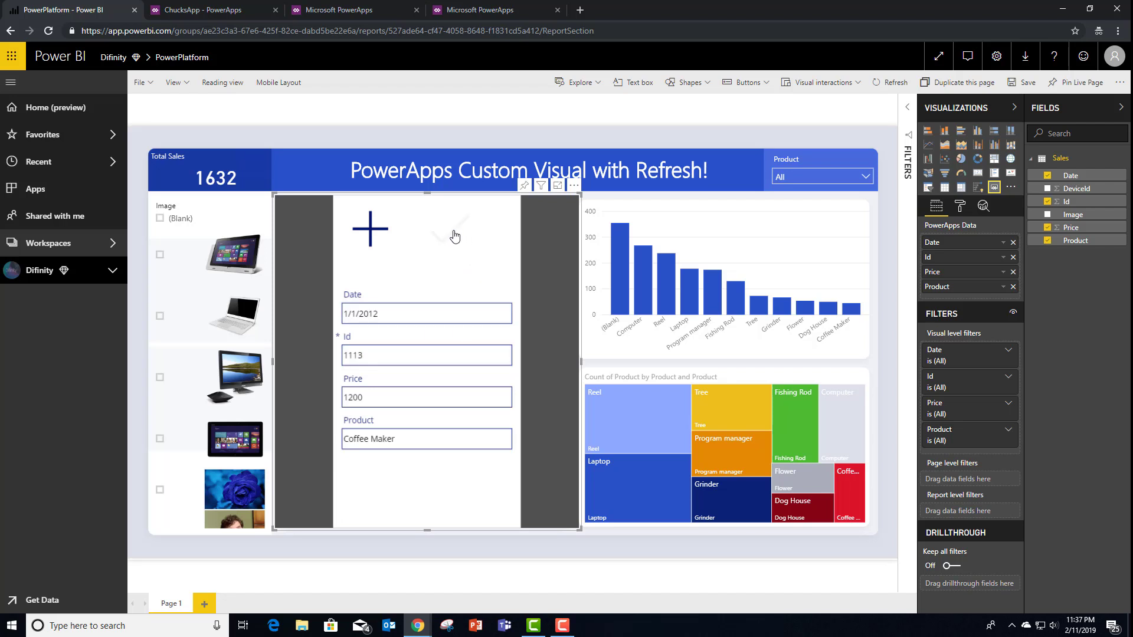